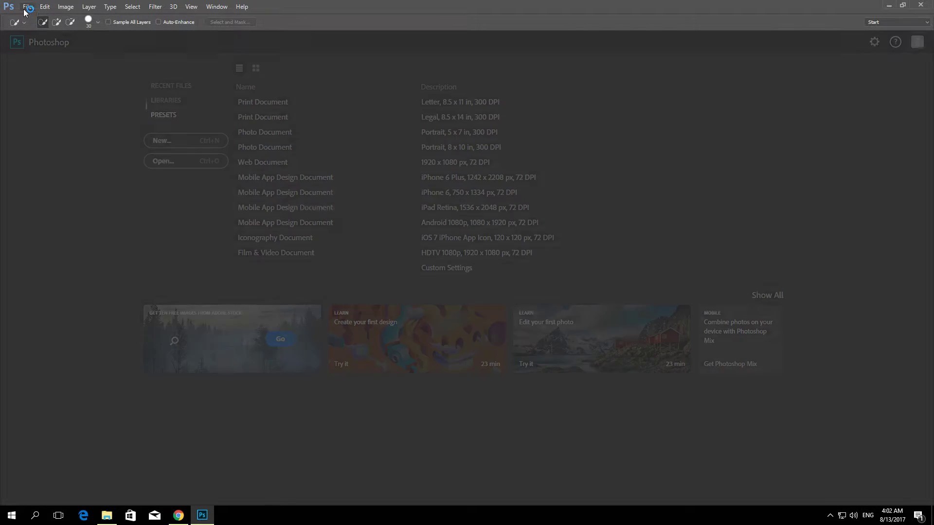
Step: Create a new International Paper A4 document, 210 x 297 mm at 300 pixels/inch, in RGB with a white background
click(214, 142)
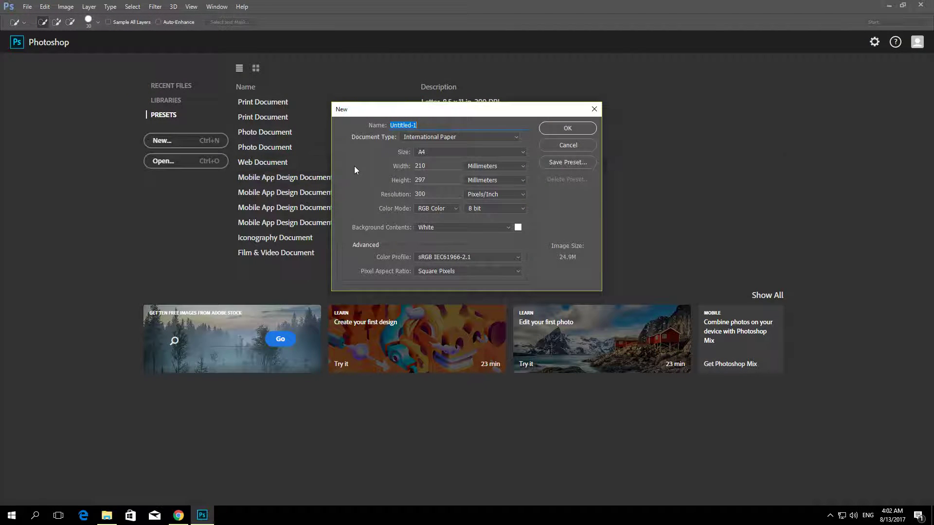
click(468, 138)
click(443, 176)
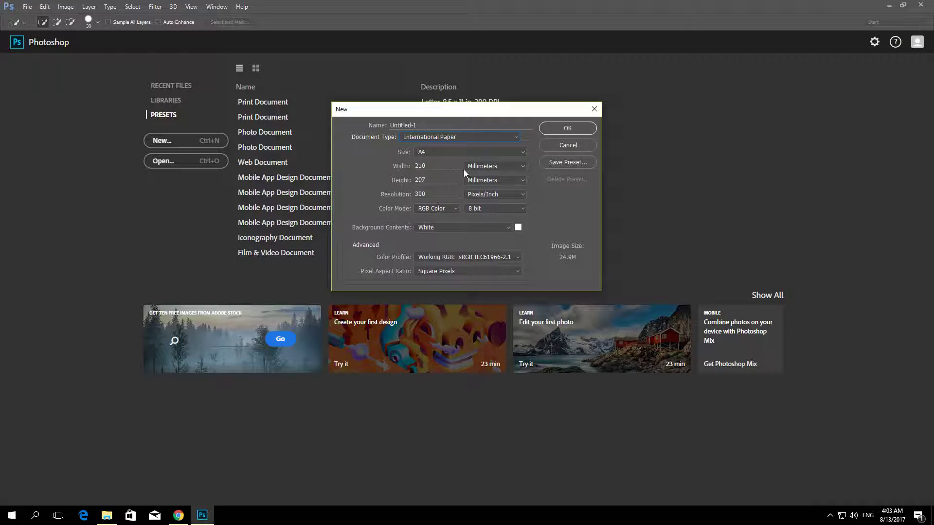
click(560, 127)
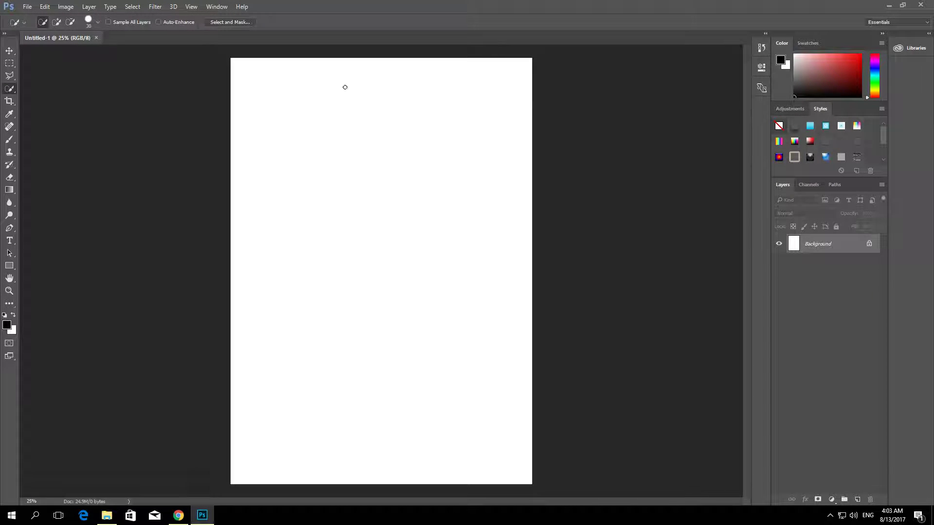
Step: Open the JPG photo of the little boy from the birthday card folder on drive D
click(27, 7)
click(27, 22)
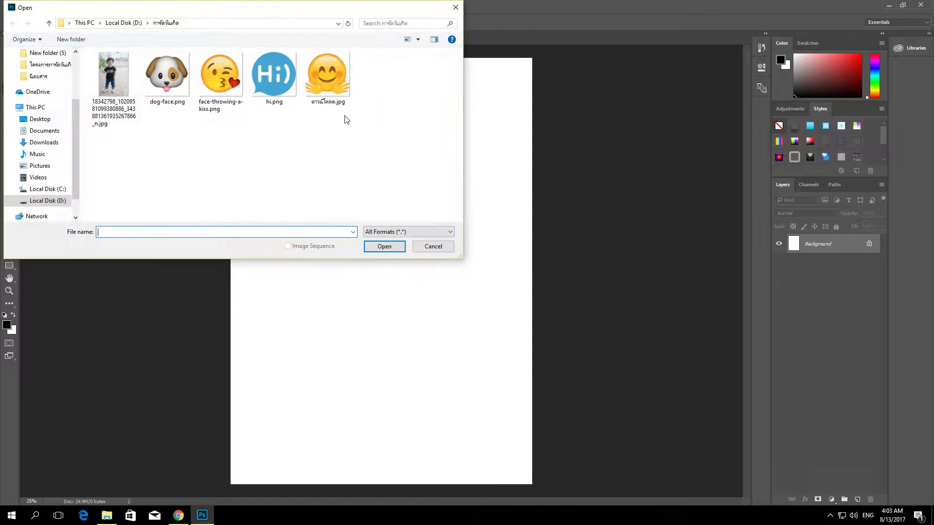
double_click(98, 72)
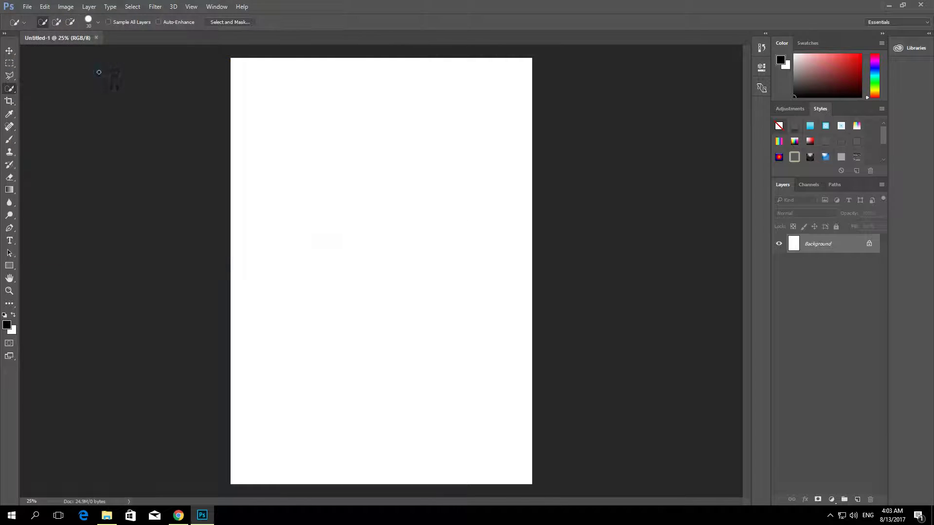
click(9, 63)
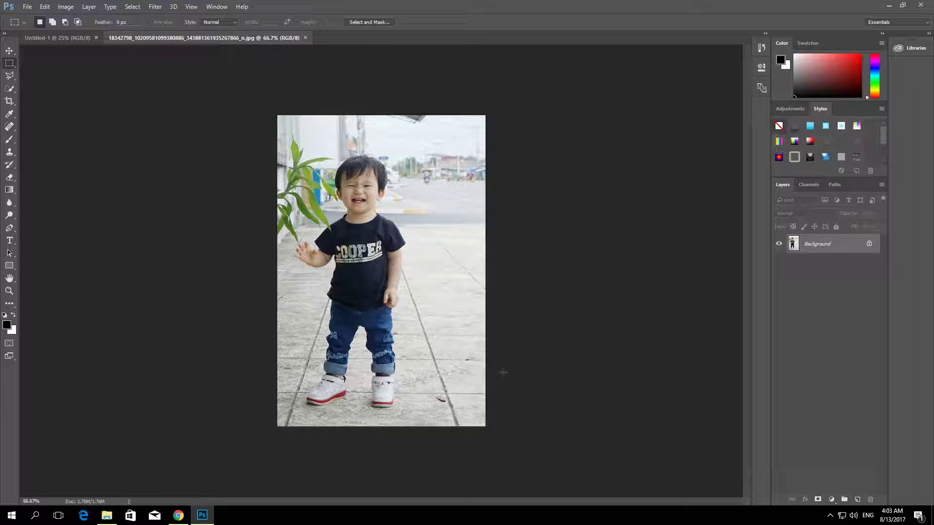
Step: Retouch the leaf tip overlapping the boy's shoulder with the content-aware Spot Healing Brush at size 22
scroll(334, 230, up, 5)
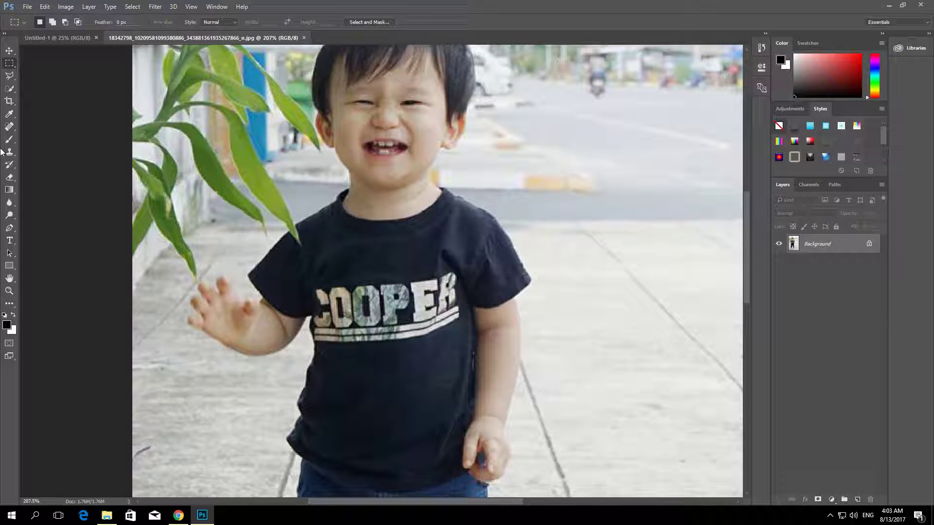
click(9, 127)
scroll(262, 232, up, 1)
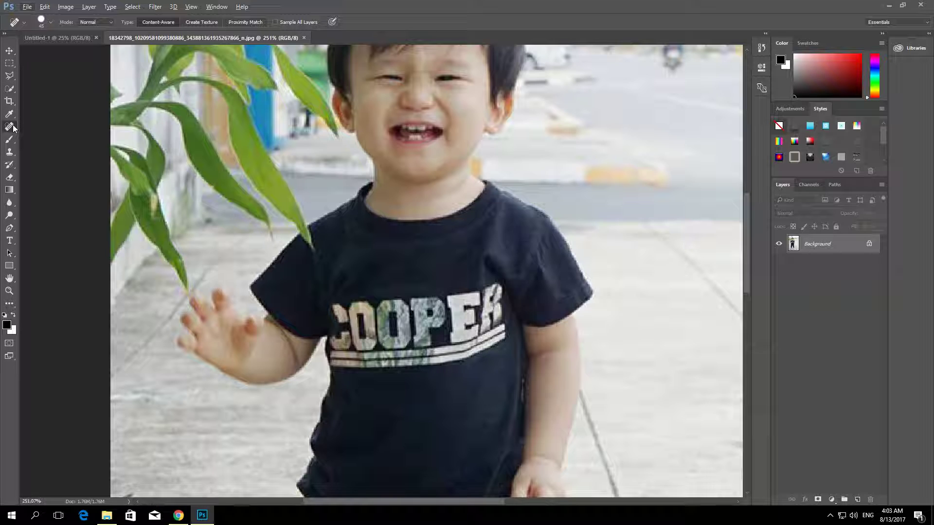
click(51, 23)
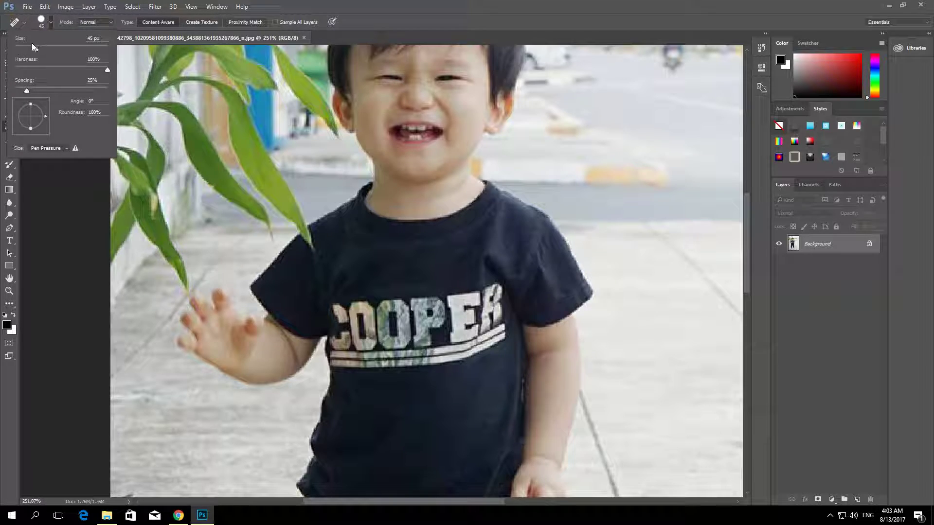
click(315, 243)
mouse_move(315, 244)
mouse_down()
mouse_move(323, 250)
mouse_move(309, 248)
mouse_move(313, 240)
mouse_up()
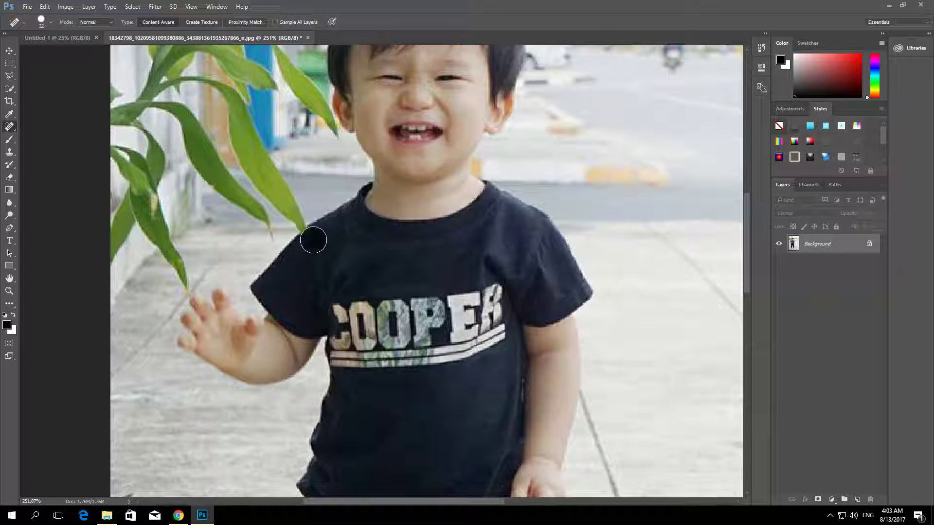
scroll(314, 238, down, 1)
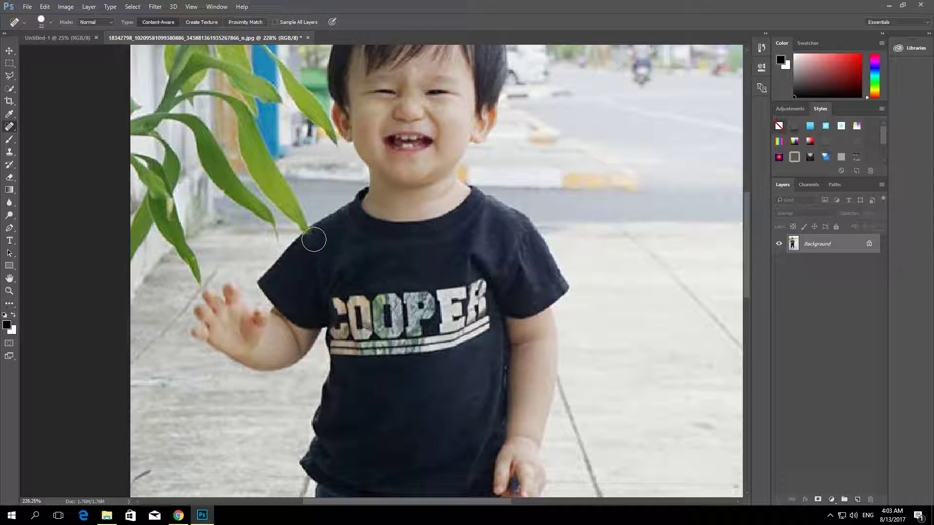
scroll(314, 240, down, 3)
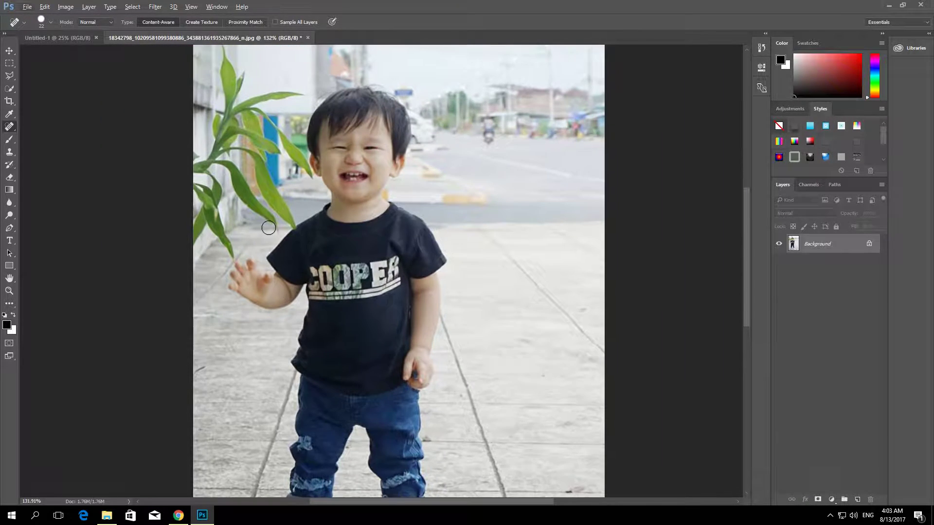
scroll(293, 214, up, 2)
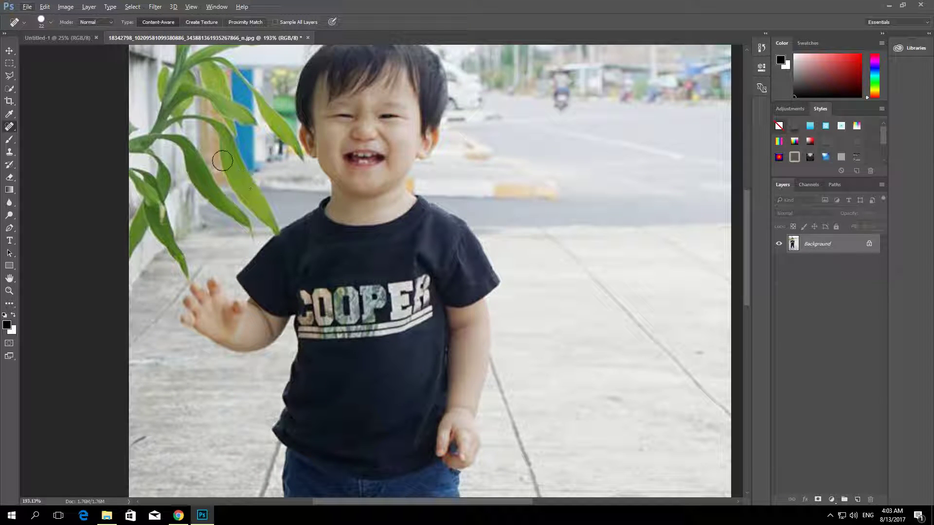
scroll(224, 147, down, 3)
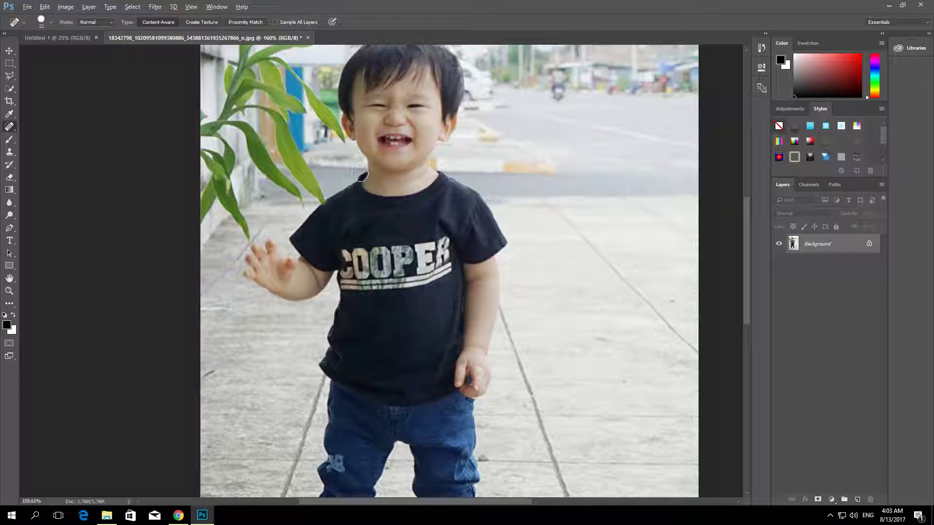
scroll(360, 175, up, 2)
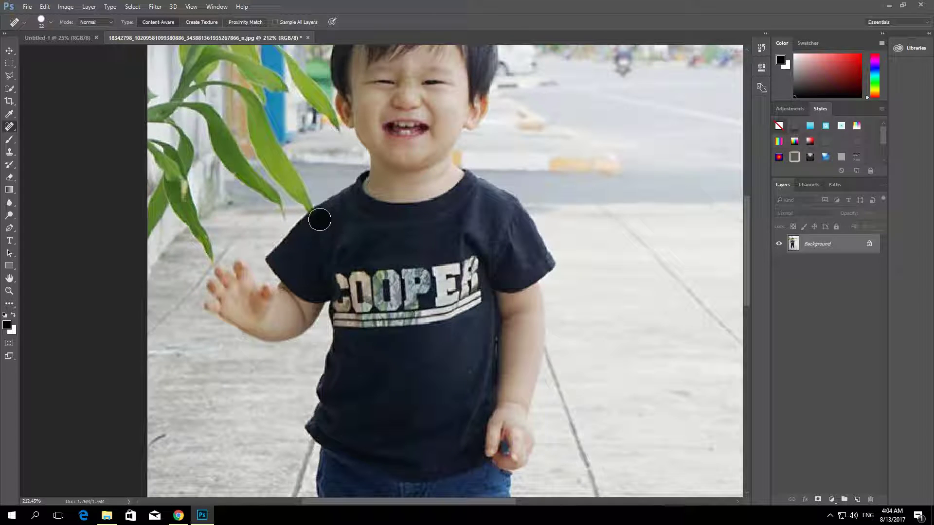
scroll(148, 194, down, 3)
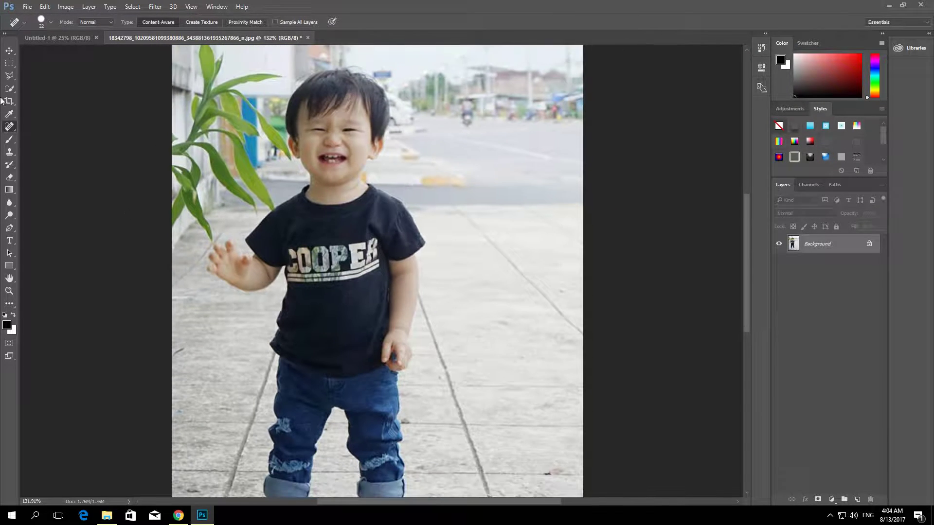
Step: Select the boy's T-shirt, lowered arm and jeans with the Quick Selection tool
right_click(9, 129)
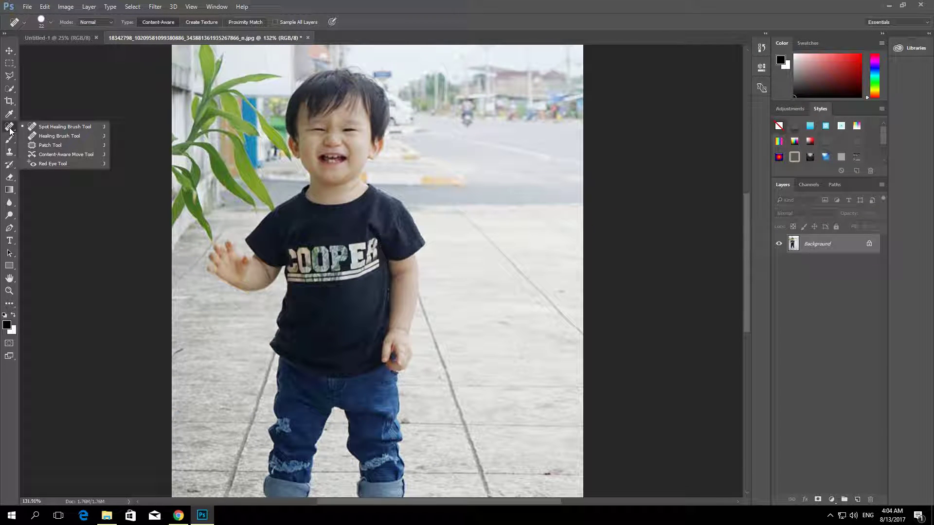
right_click(9, 140)
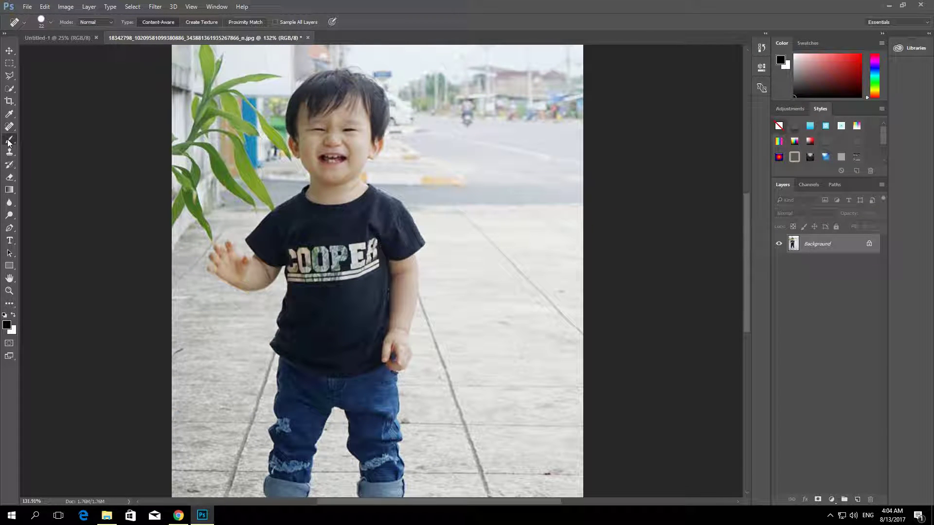
right_click(9, 89)
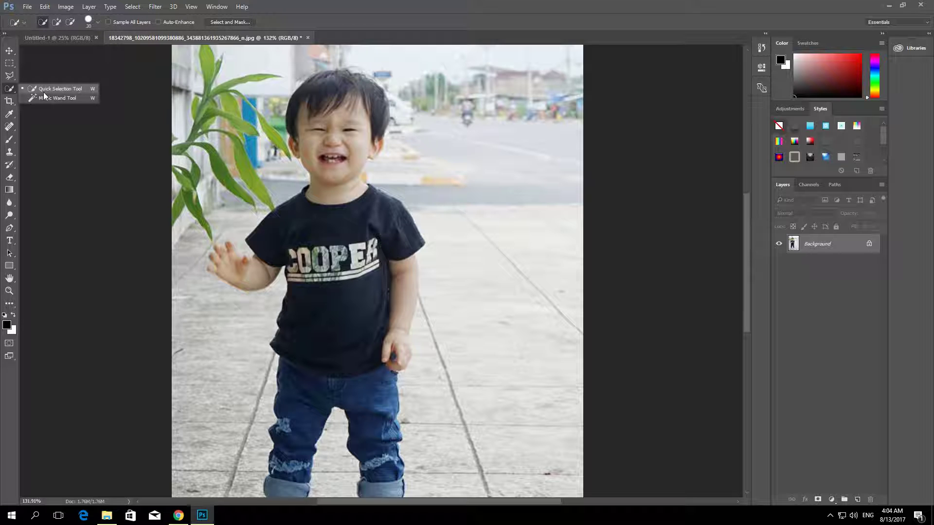
click(57, 90)
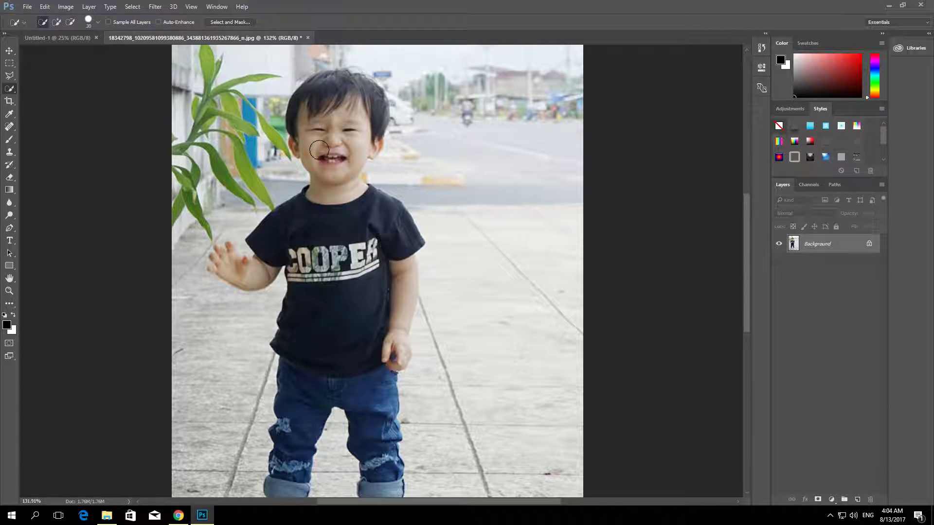
scroll(378, 330, down, 3)
scroll(378, 330, down, 1)
mouse_move(371, 287)
mouse_down()
mouse_move(363, 258)
mouse_move(398, 241)
mouse_move(380, 148)
mouse_move(318, 178)
mouse_up()
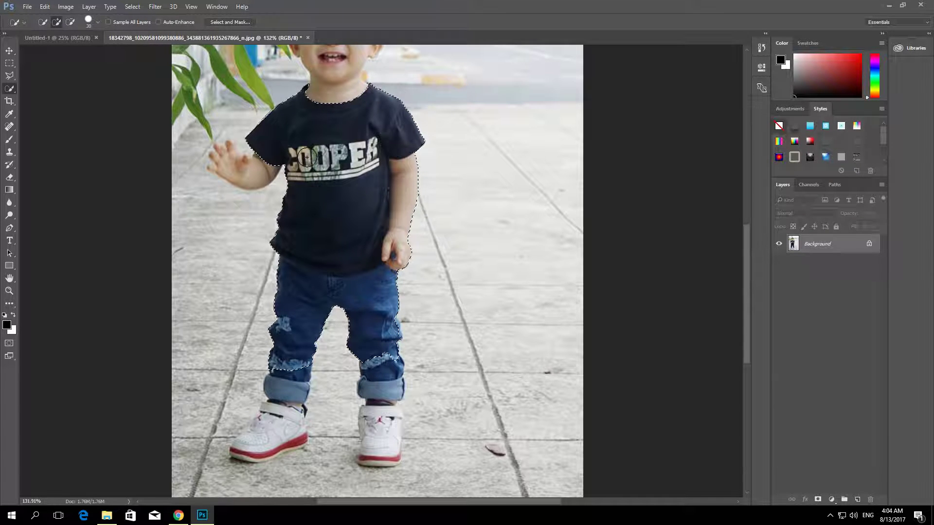
Step: Add both shoes and the jeans cuffs to the selection and subtract the stray pavement areas around the shoes
scroll(333, 279, down, 1)
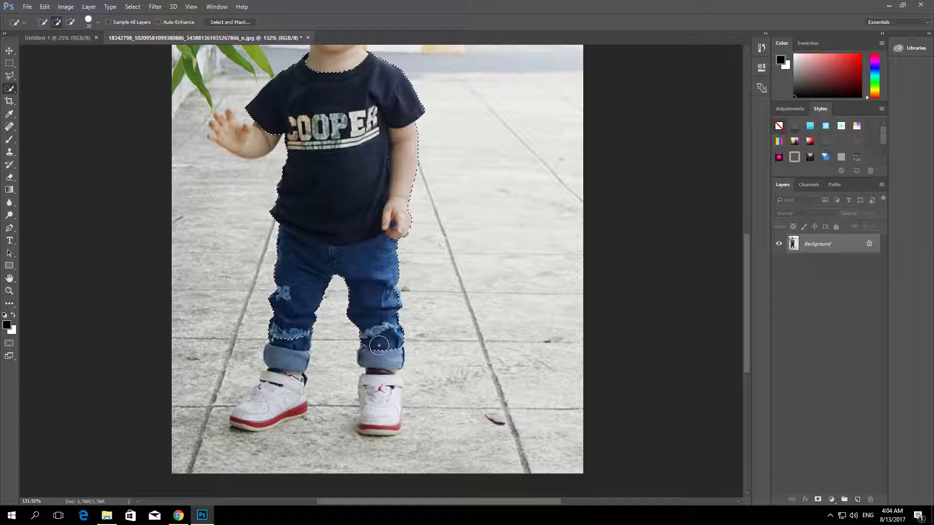
mouse_move(379, 382)
mouse_down()
mouse_move(380, 423)
mouse_move(359, 427)
mouse_up()
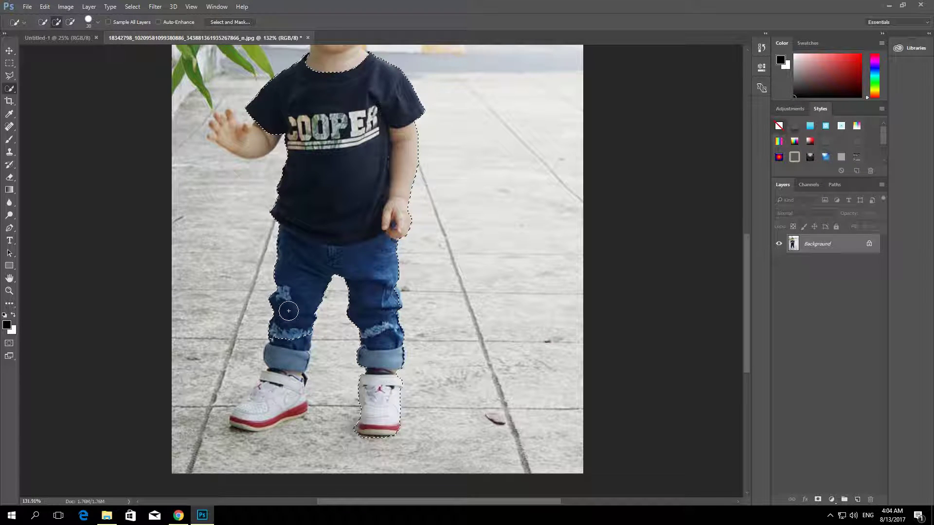
mouse_move(270, 414)
mouse_down()
mouse_move(283, 411)
mouse_move(246, 426)
mouse_move(241, 419)
mouse_up()
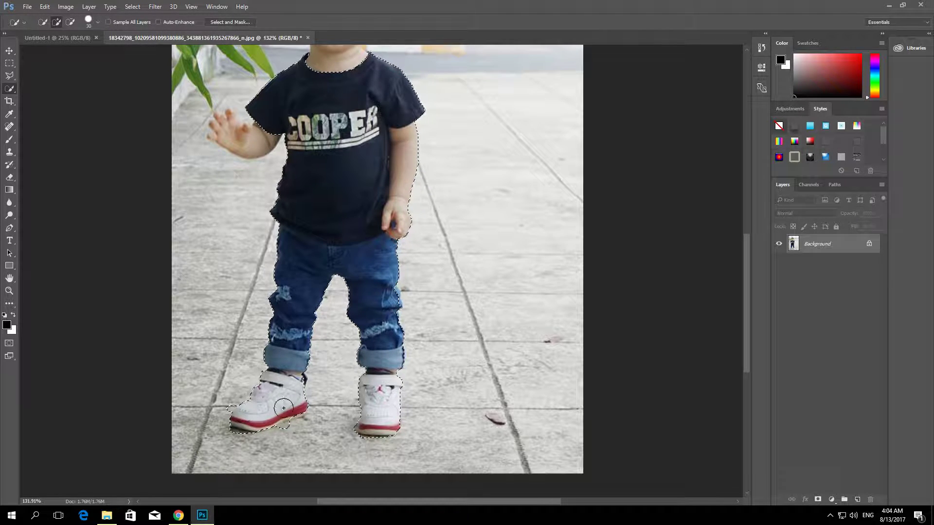
scroll(273, 425, up, 2)
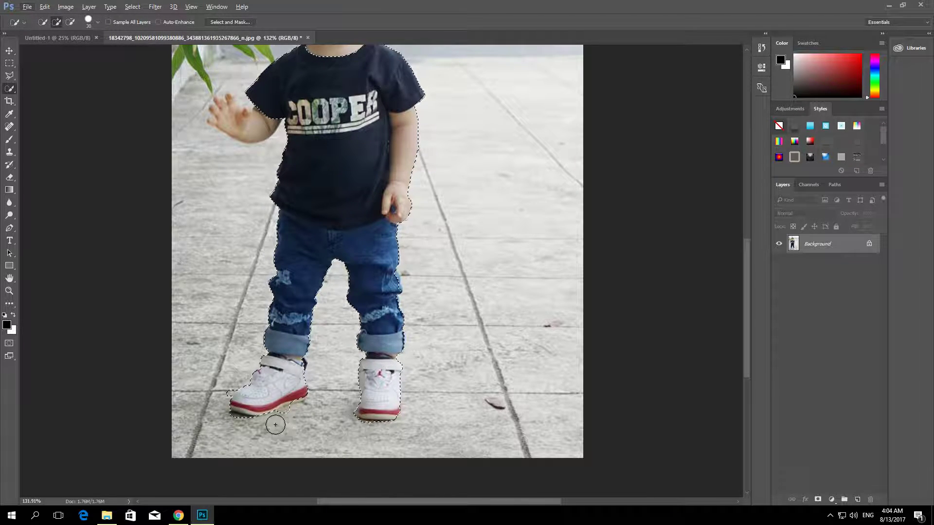
scroll(277, 424, up, 2)
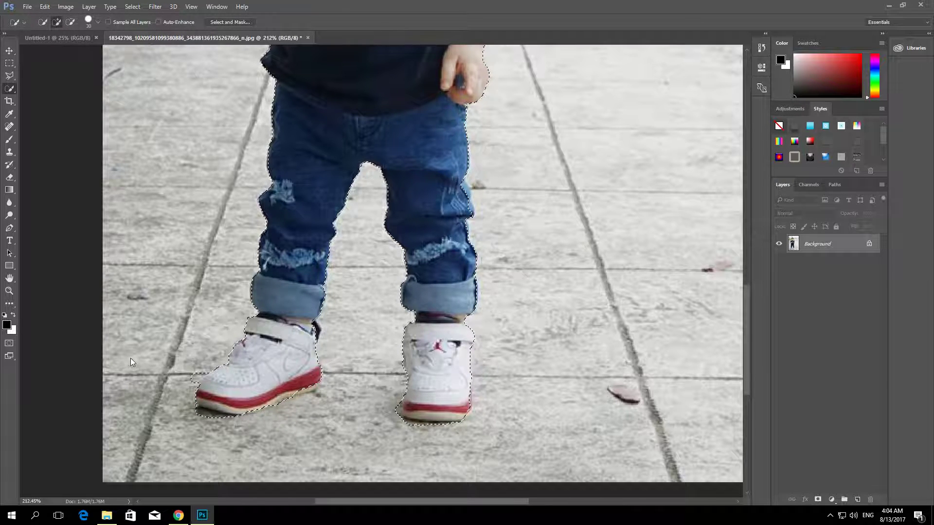
click(195, 379)
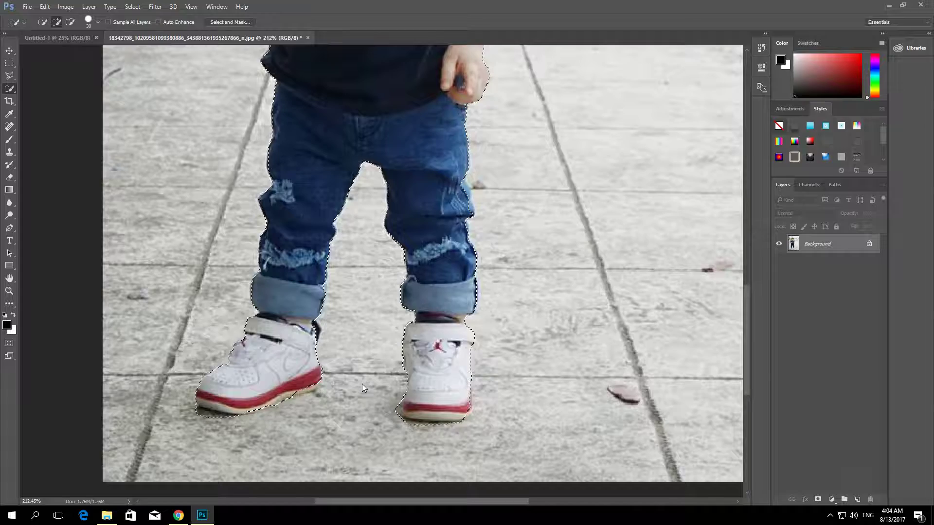
alt+click(382, 409)
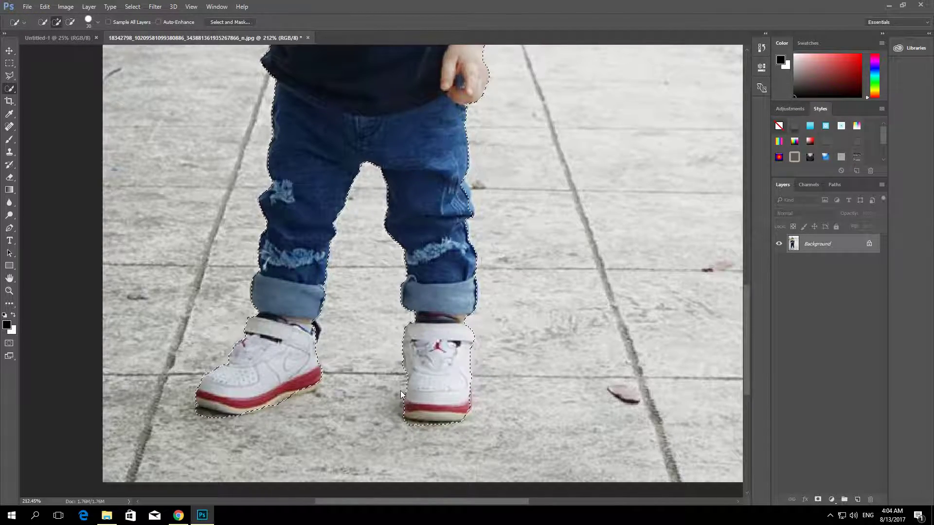
Step: Extend the selection to the raised arm, face and hair, and subtract stray background along the boy's outline
scroll(298, 196, up, 3)
scroll(299, 196, down, 6)
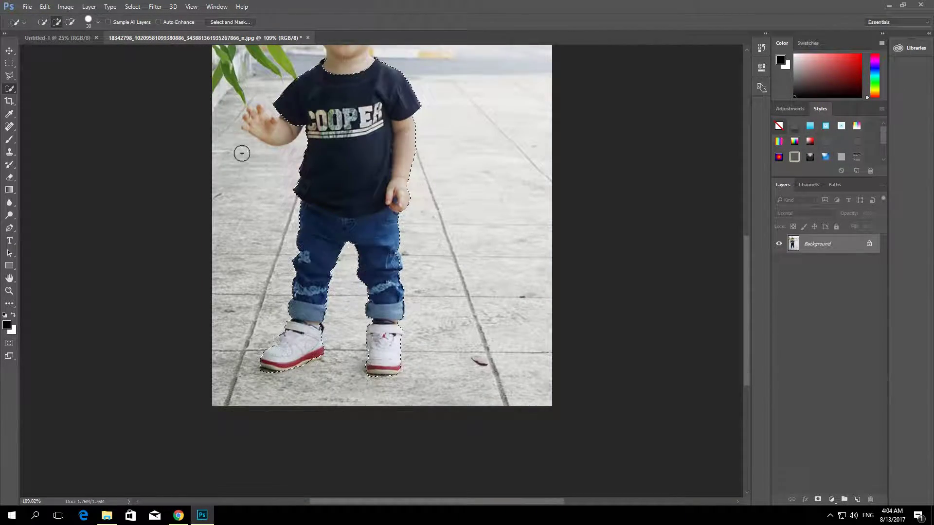
scroll(268, 136, up, 3)
mouse_move(321, 226)
mouse_down()
mouse_move(292, 219)
mouse_move(285, 206)
mouse_move(237, 201)
mouse_move(235, 191)
mouse_move(213, 218)
mouse_up()
alt+click(267, 162)
scroll(270, 162, down, 2)
scroll(417, 97, up, 2)
drag(394, 126, 391, 108)
scroll(385, 105, up, 1)
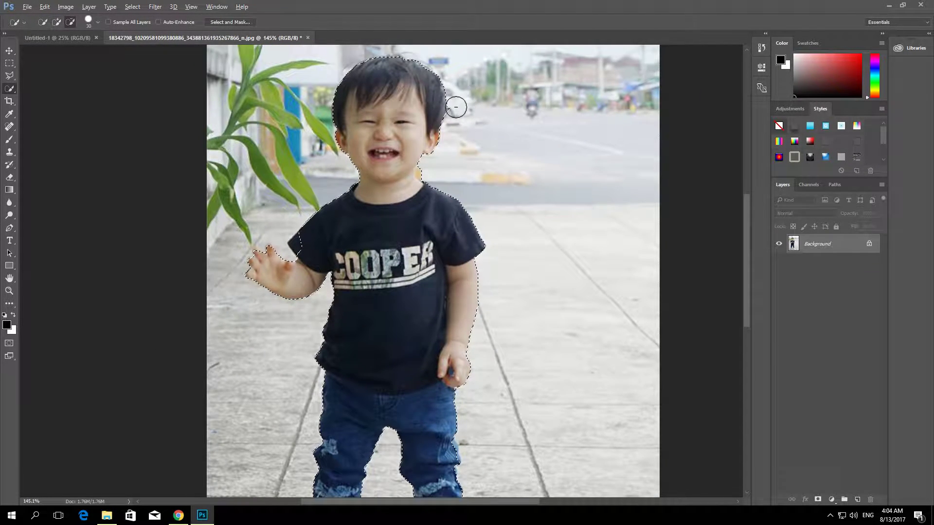
scroll(459, 108, down, 3)
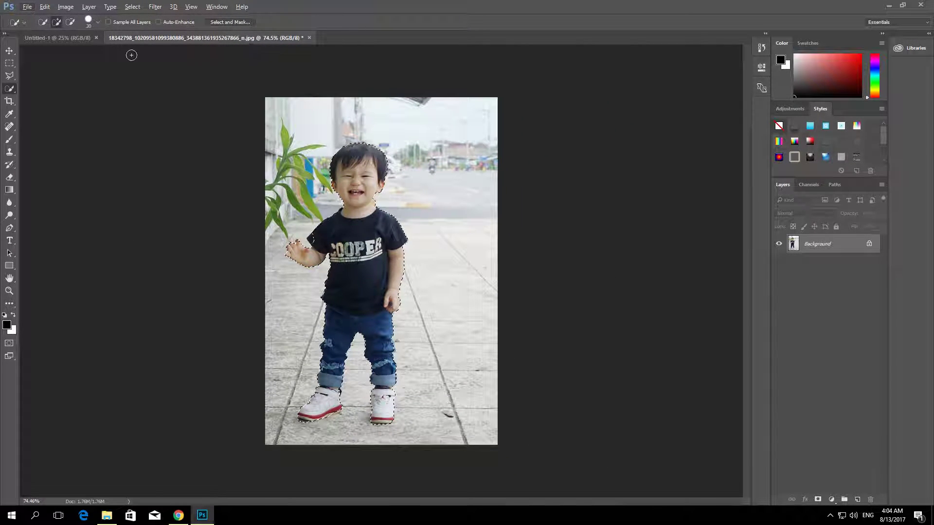
Step: Copy the selected boy, minimize the photo as a floating window and paste him into the blank A4 document
drag(146, 37, 326, 118)
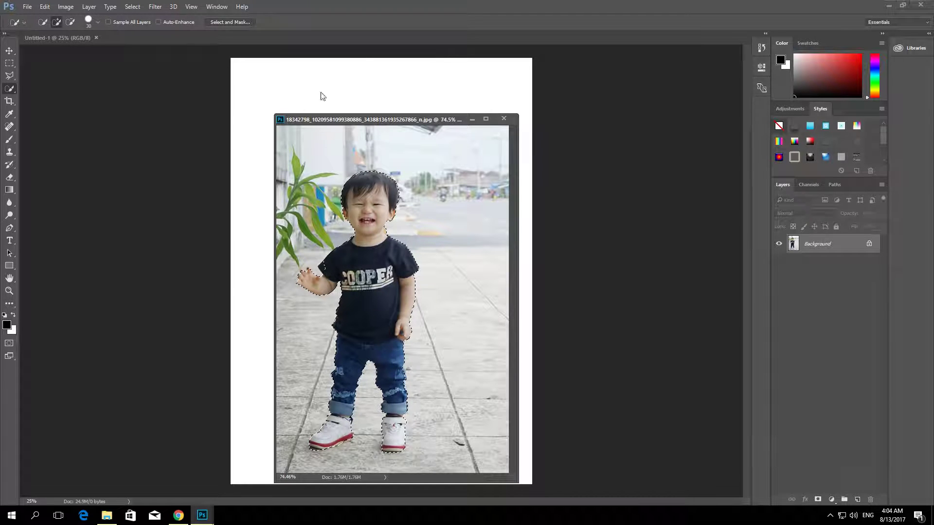
click(472, 119)
key(ctrl+v)
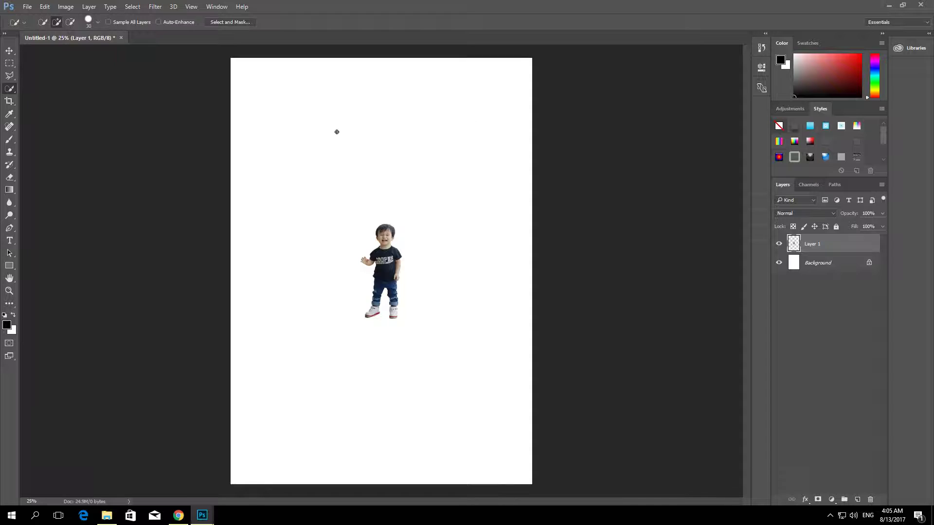
Step: Enlarge the boy to about 230% width and 239% height and move him to the upper middle of the page
click(9, 51)
drag(370, 243, 282, 183)
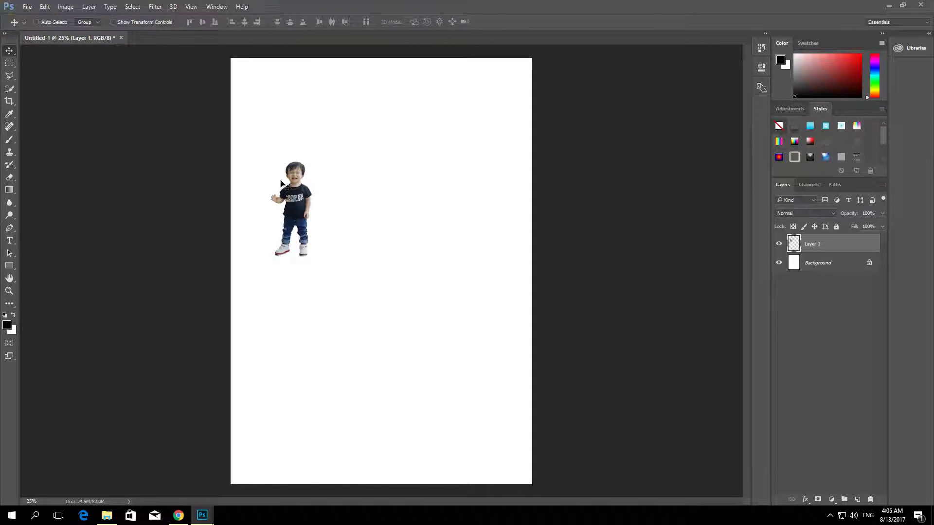
key(ctrl+t)
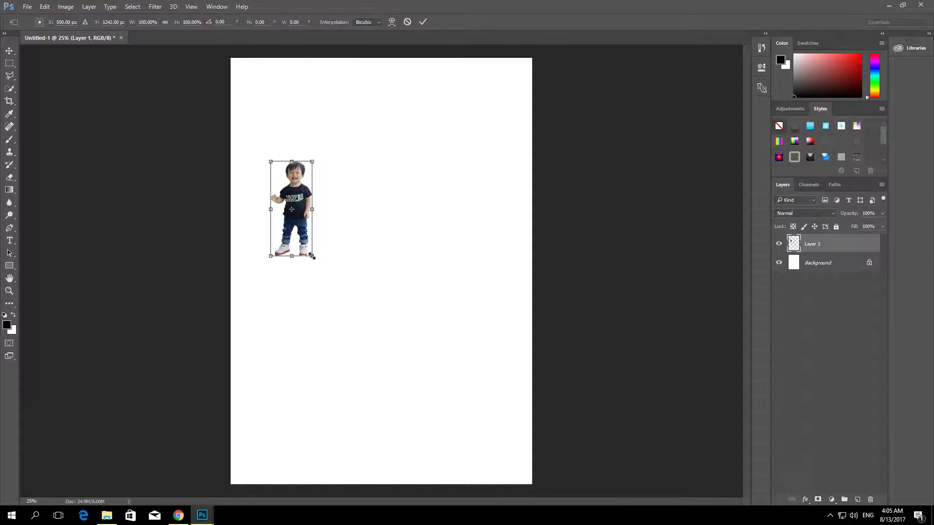
mouse_move(311, 256)
mouse_down()
mouse_move(299, 262)
mouse_move(509, 228)
mouse_move(310, 256)
mouse_up()
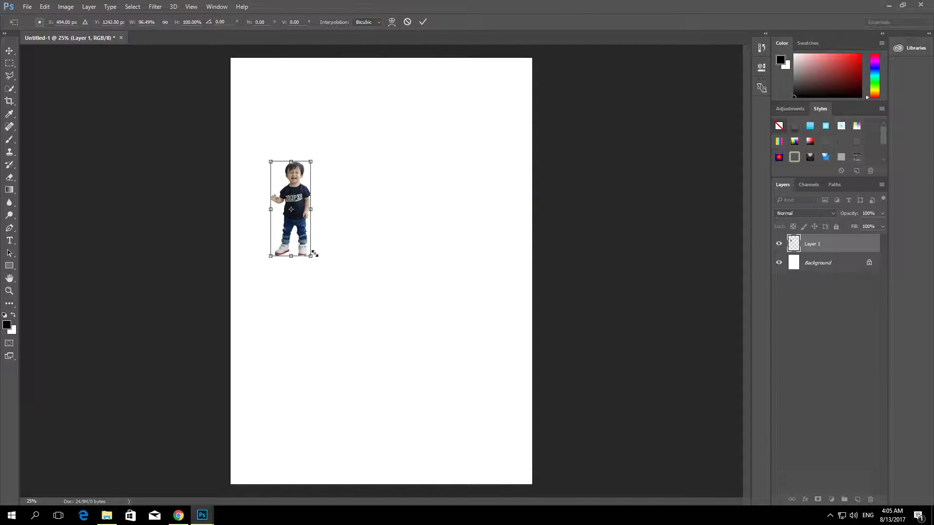
drag(313, 259, 411, 371)
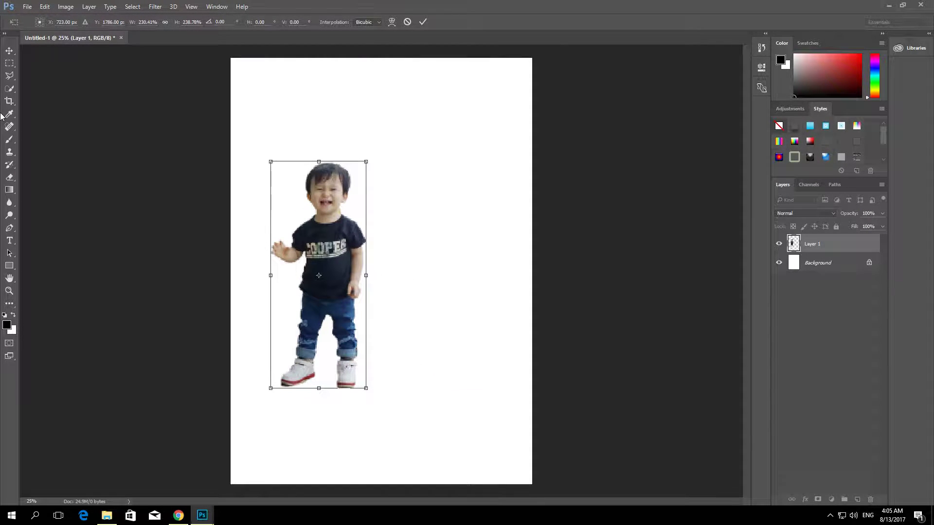
click(9, 51)
key(Return)
drag(302, 209, 360, 180)
Step: Erase the stray yellowish background patch beside the boy's neck and check the outline around his shoes
scroll(379, 165, up, 5)
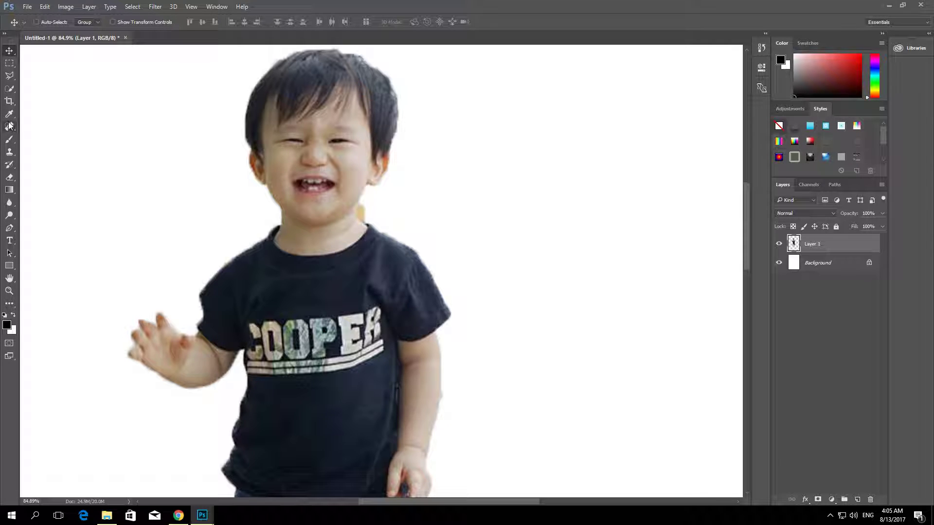
click(9, 177)
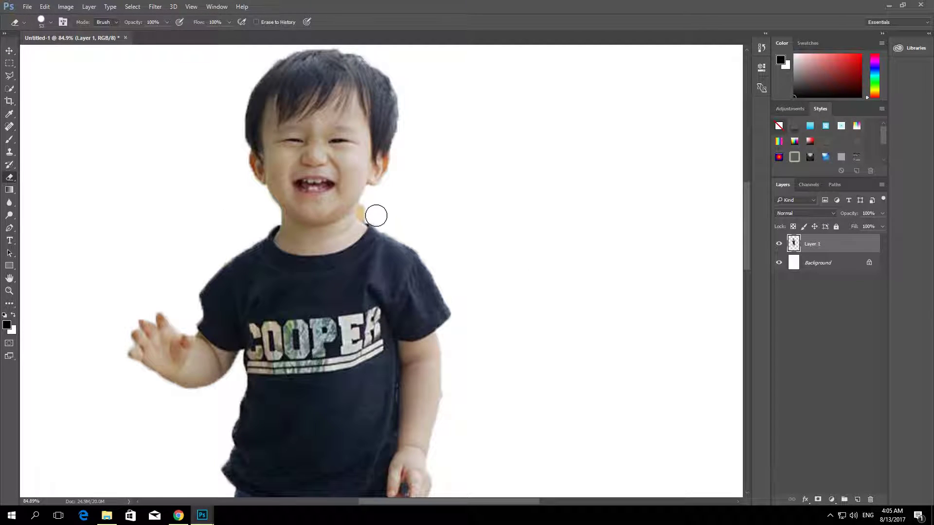
drag(369, 209, 367, 209)
scroll(376, 198, down, 6)
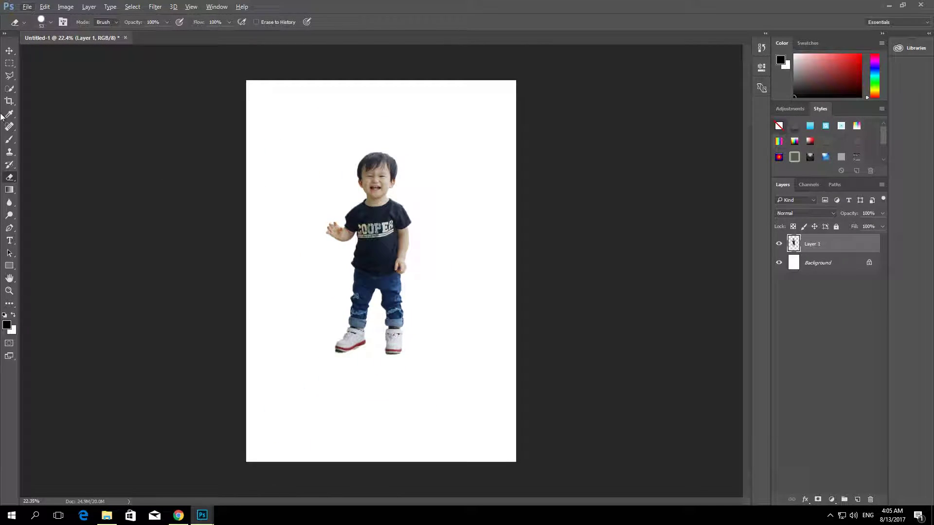
scroll(324, 357, up, 3)
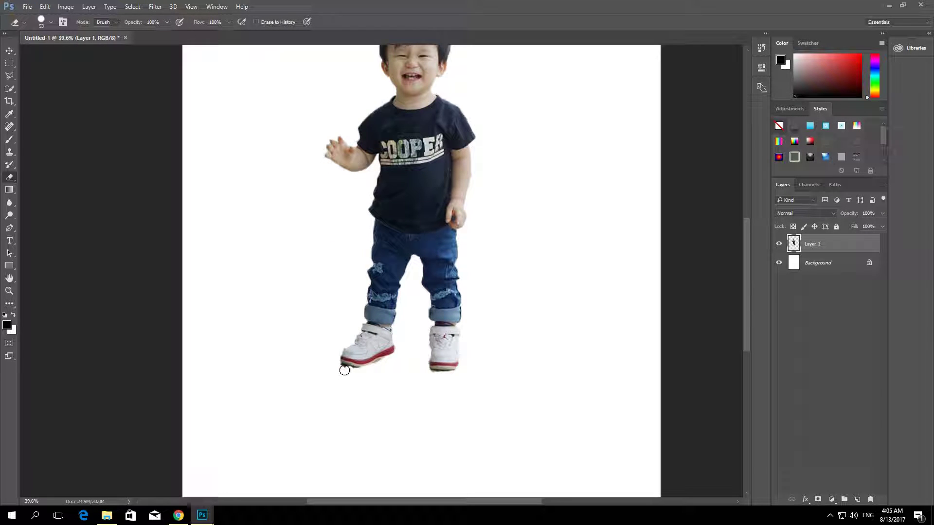
scroll(355, 362, down, 3)
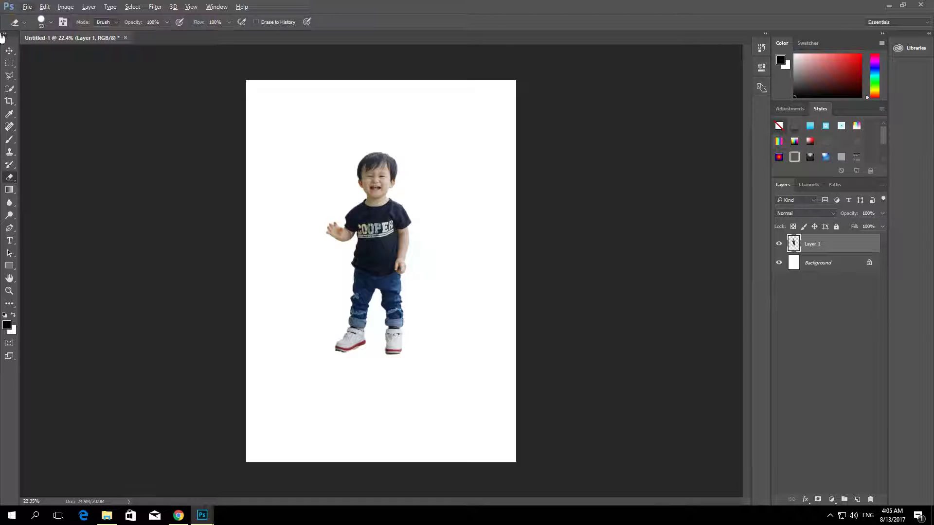
Step: Move the boy to the left side of the page and scale him up to about 113%
click(9, 50)
drag(334, 240, 260, 240)
key(ctrl+t)
drag(348, 379, 367, 394)
drag(307, 235, 303, 233)
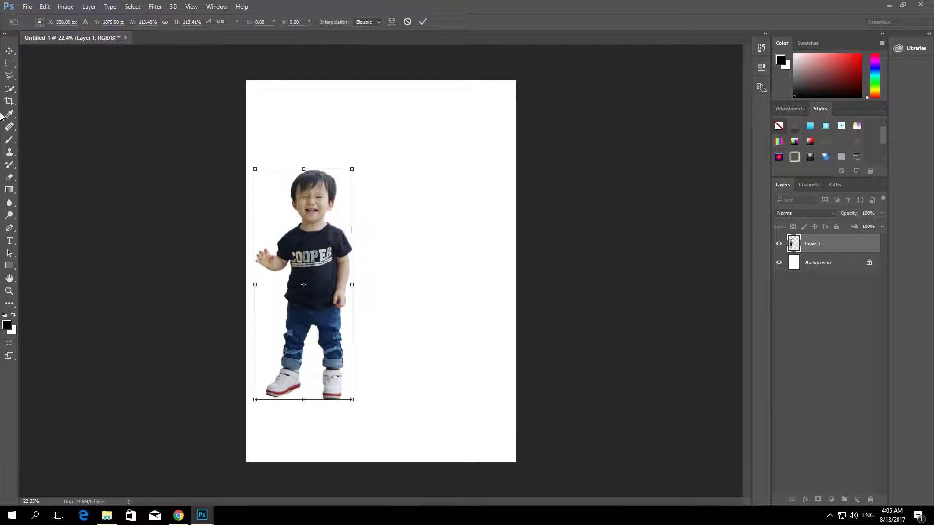
click(8, 50)
key(Return)
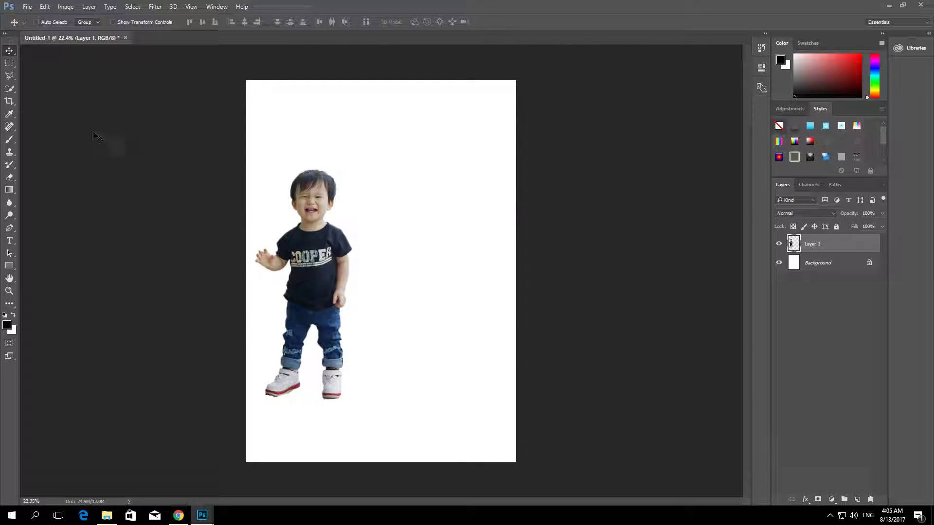
Step: Add the text HAPPY BIRTH DAY above the boy in 72 pt Showcard Gothic
click(9, 240)
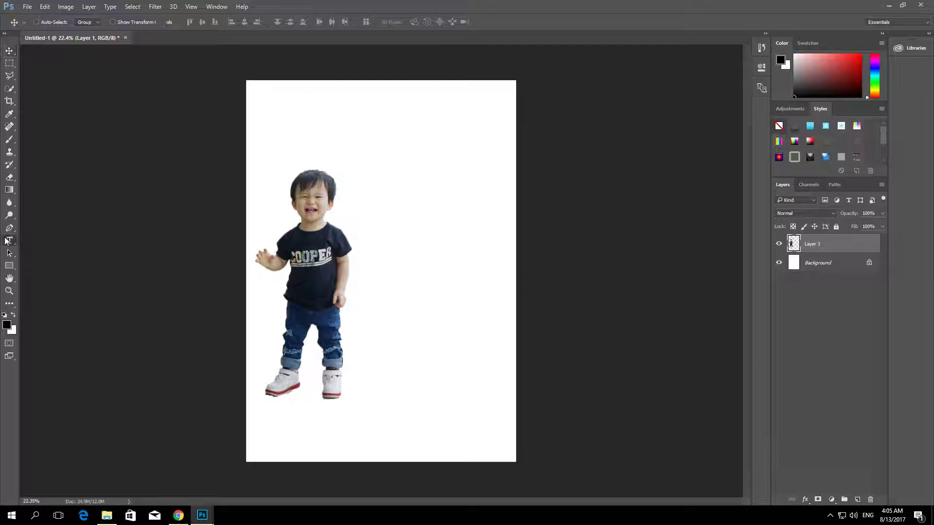
click(317, 147)
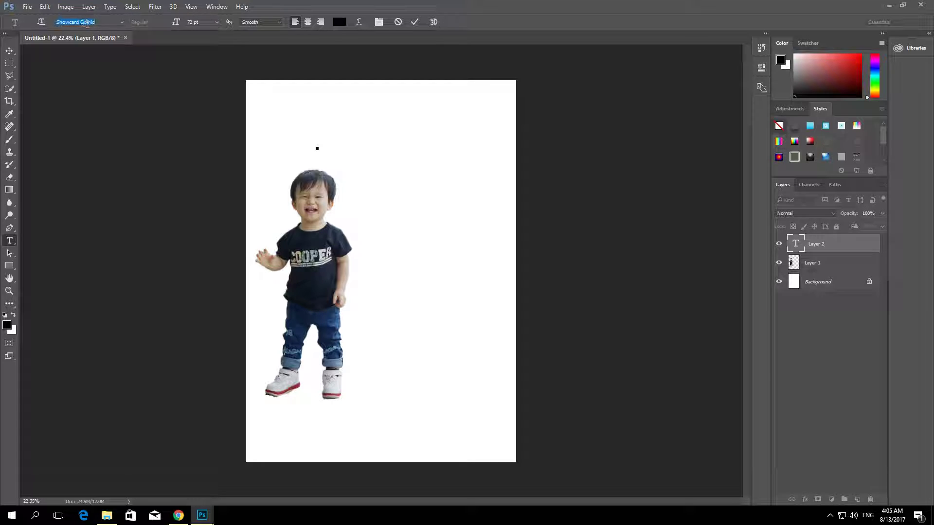
key(Return)
text(H)
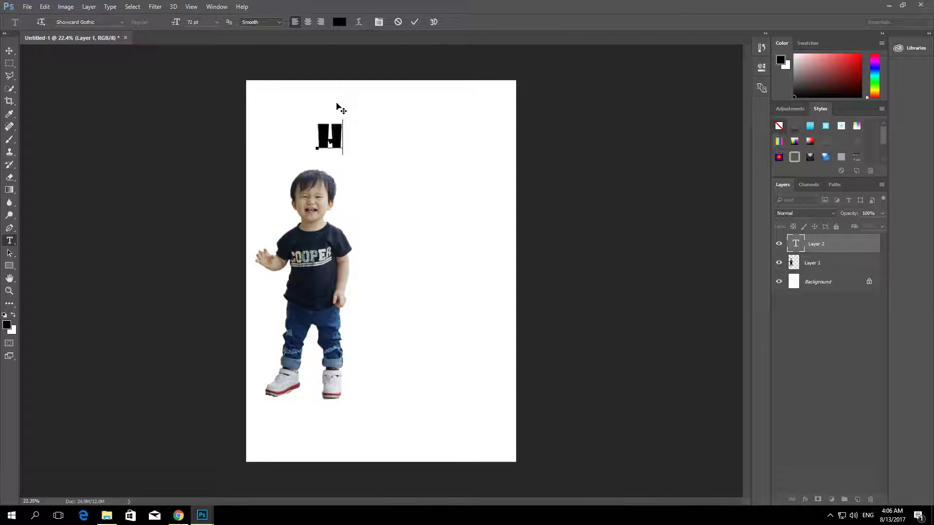
text(APPY BIR)
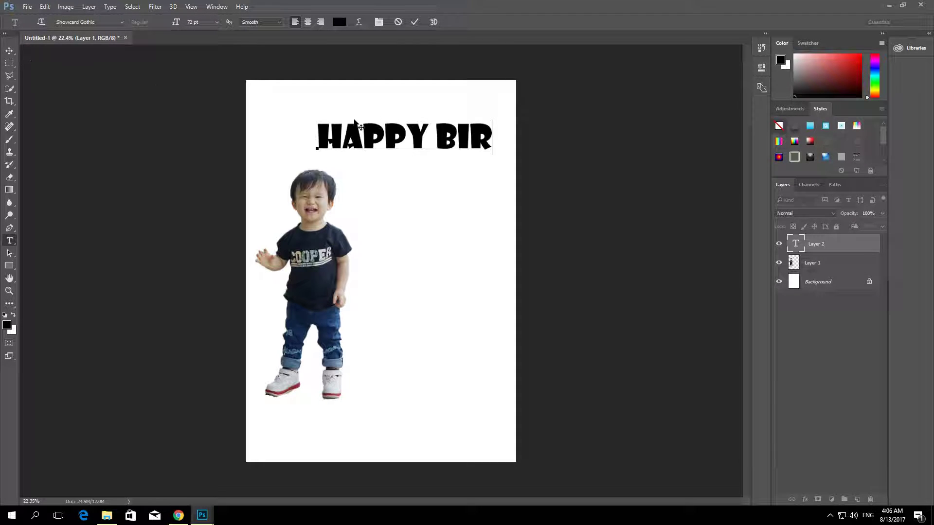
text(THDA)
Step: Move the HAPPY BIRTH DAY text up and left so its start lines up with the boy's raised hand
drag(444, 110, 358, 97)
key(ctrl+t)
drag(224, 107, 302, 115)
drag(380, 123, 334, 121)
key(v)
click(419, 194)
Step: Scale the HAPPY BIRTH DAY text up to about 110% and nudge it slightly down towards the boy
key(ctrl+t)
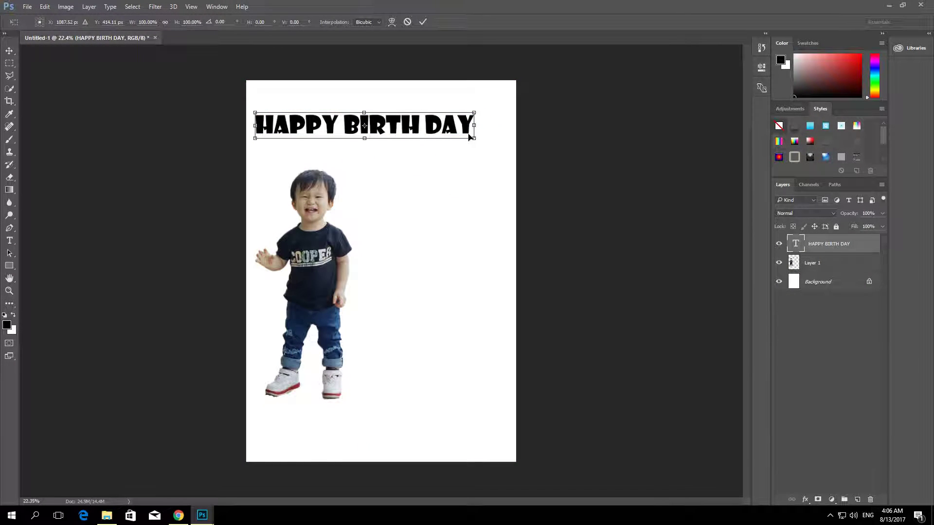
drag(475, 138, 495, 140)
drag(428, 133, 429, 137)
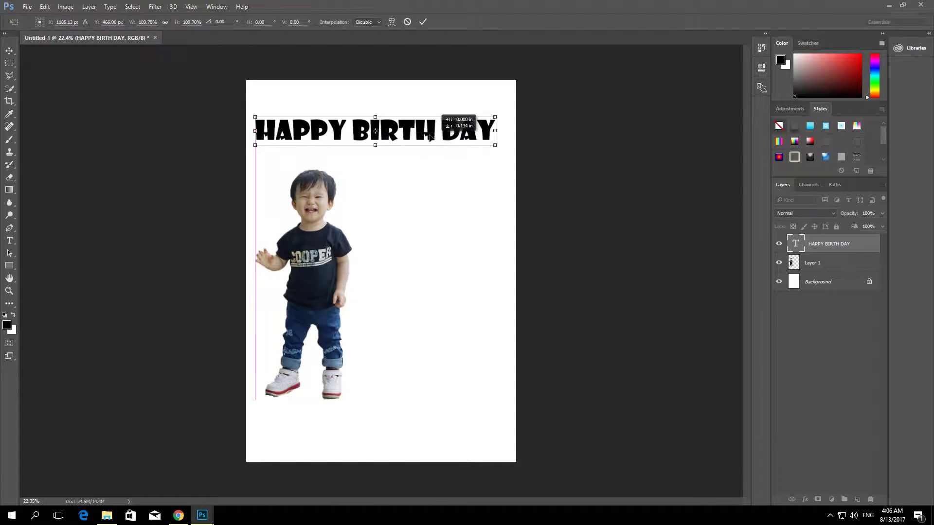
key(v)
key(Return)
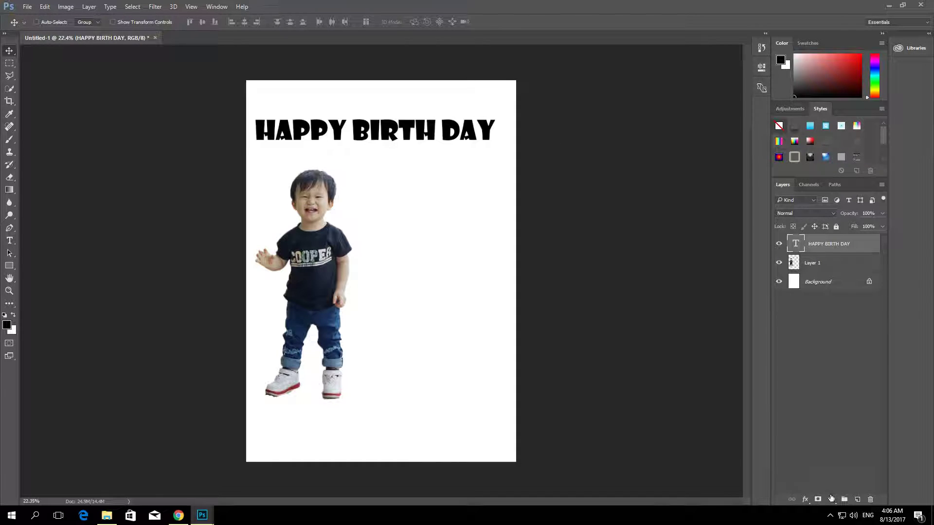
Step: Add a Stroke effect to the HAPPY BIRTH DAY layer and set its colour to white
click(805, 500)
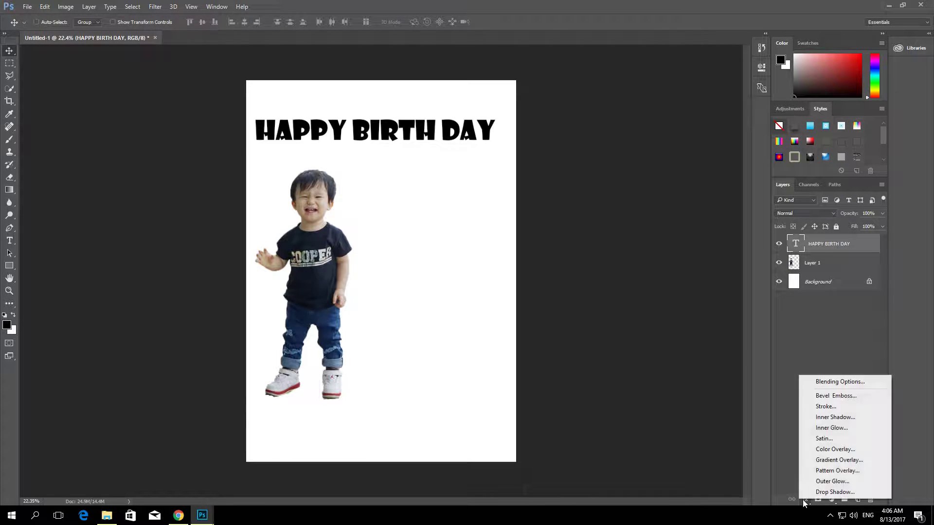
click(827, 407)
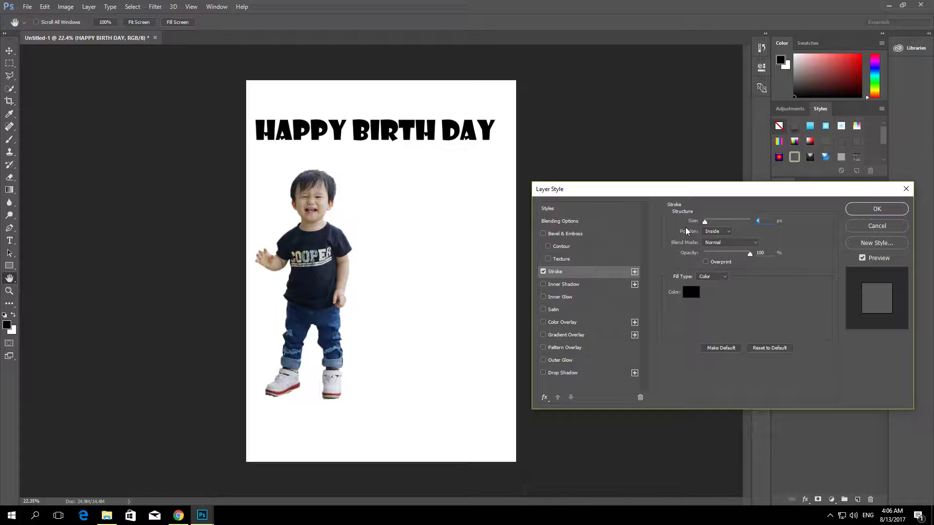
click(722, 231)
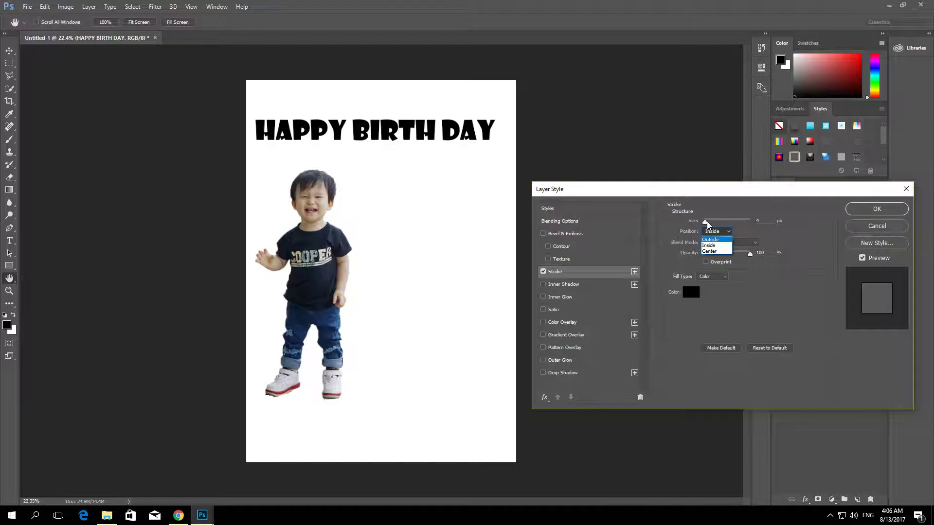
click(706, 221)
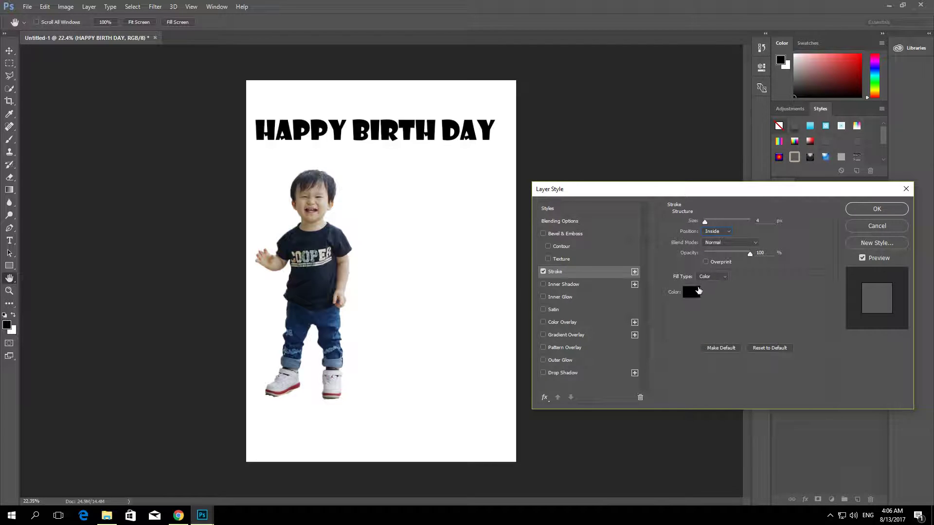
click(690, 292)
click(342, 127)
click(559, 129)
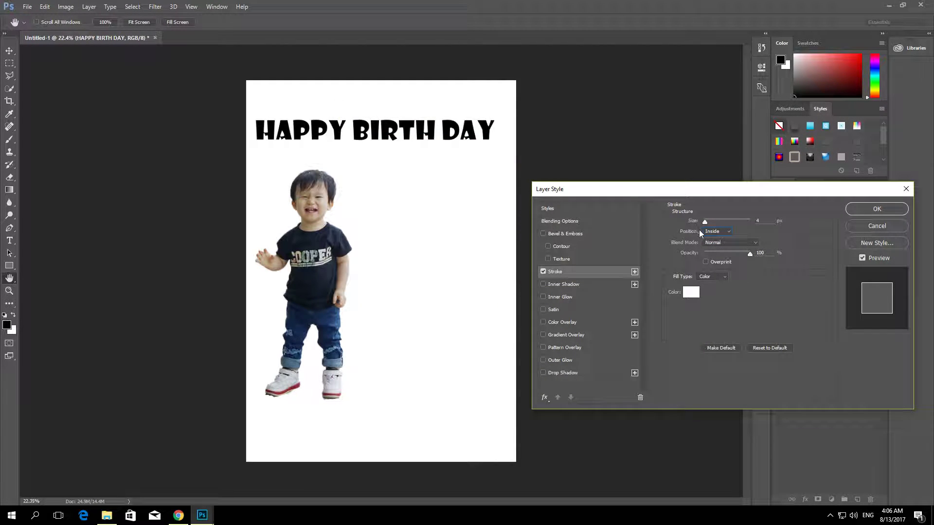
Step: Set the text stroke's position to Outside, its colour to black and its size to 5 px
mouse_move(705, 220)
mouse_down()
mouse_move(719, 220)
mouse_move(703, 222)
mouse_up()
click(713, 232)
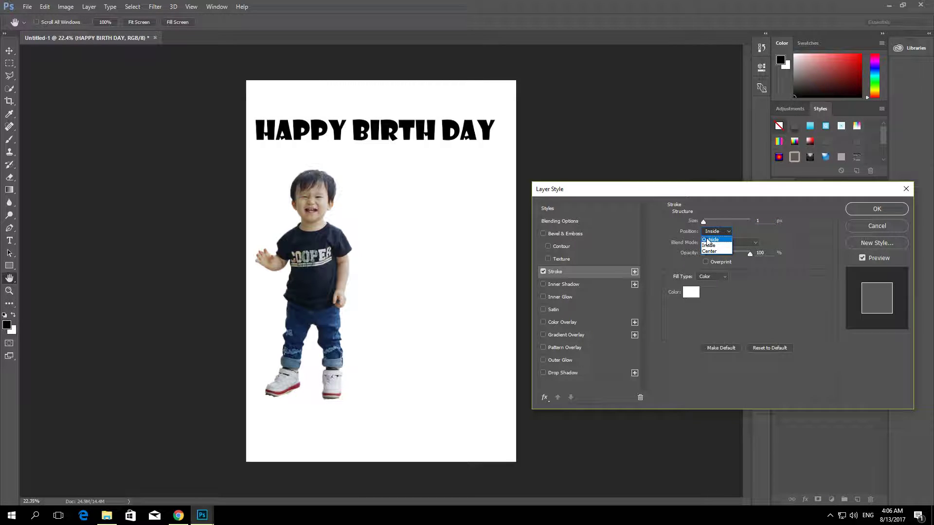
click(710, 240)
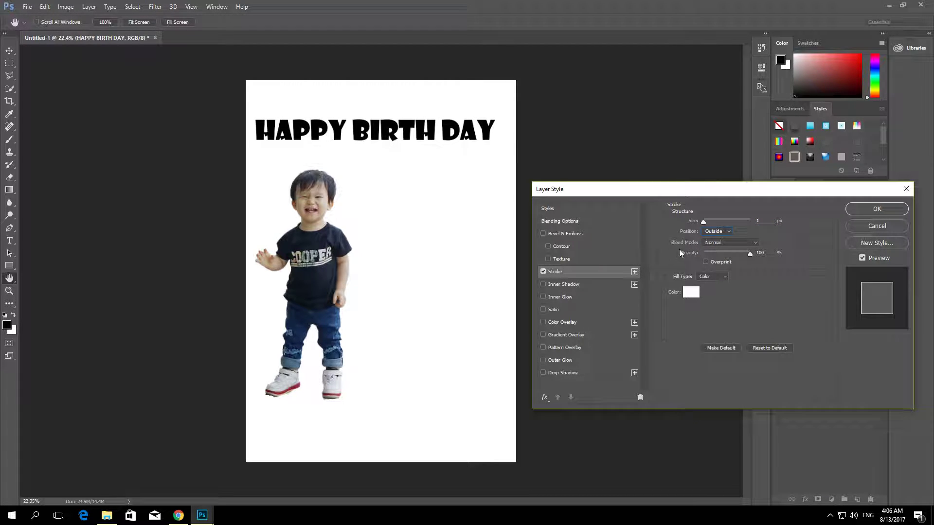
click(690, 293)
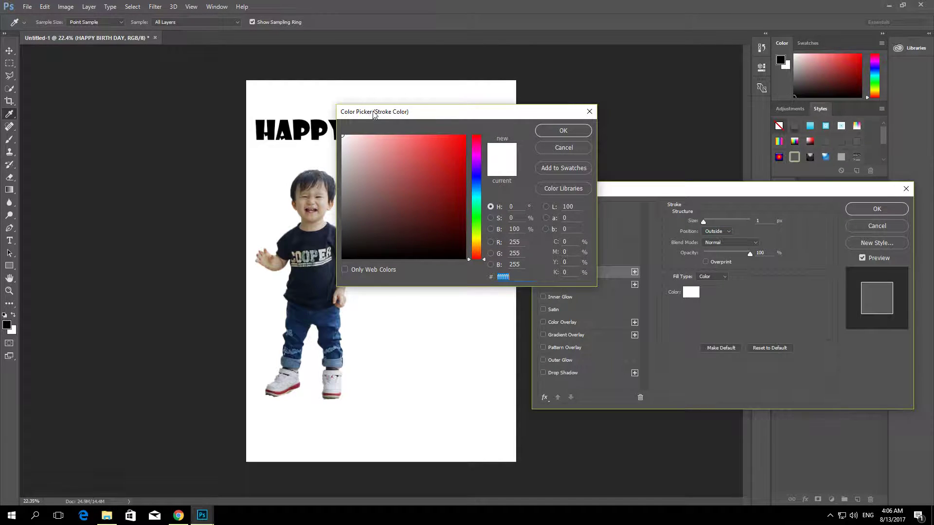
drag(491, 263, 446, 292)
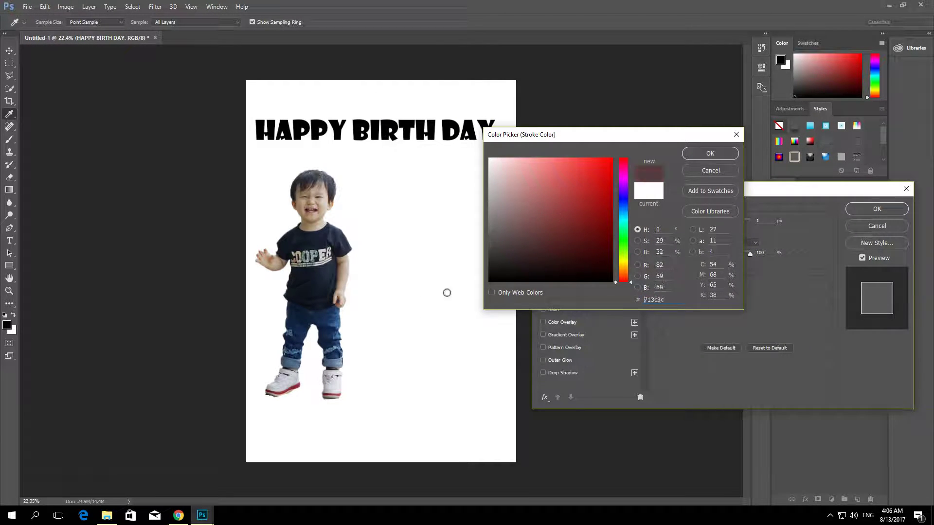
click(696, 155)
drag(703, 222, 705, 221)
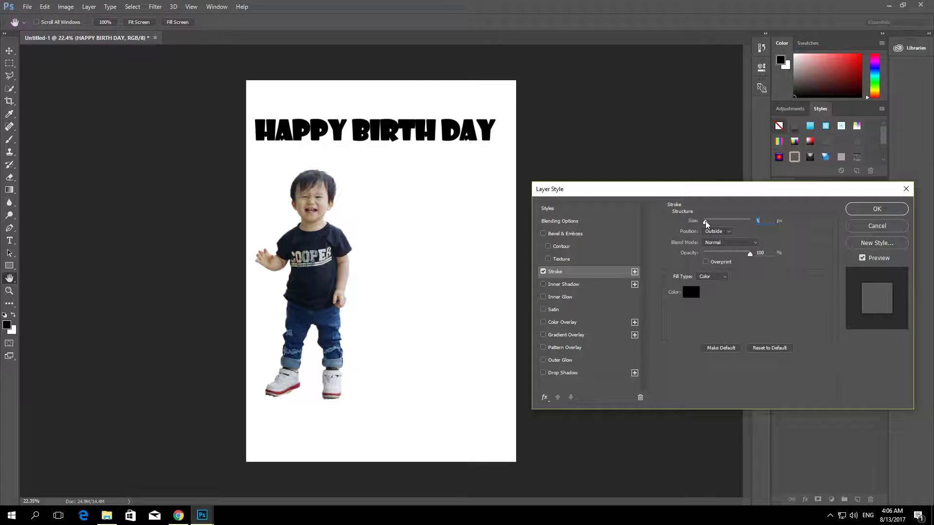
Step: Add a Color Overlay effect to the text in bright pink, about #f666ea
click(564, 324)
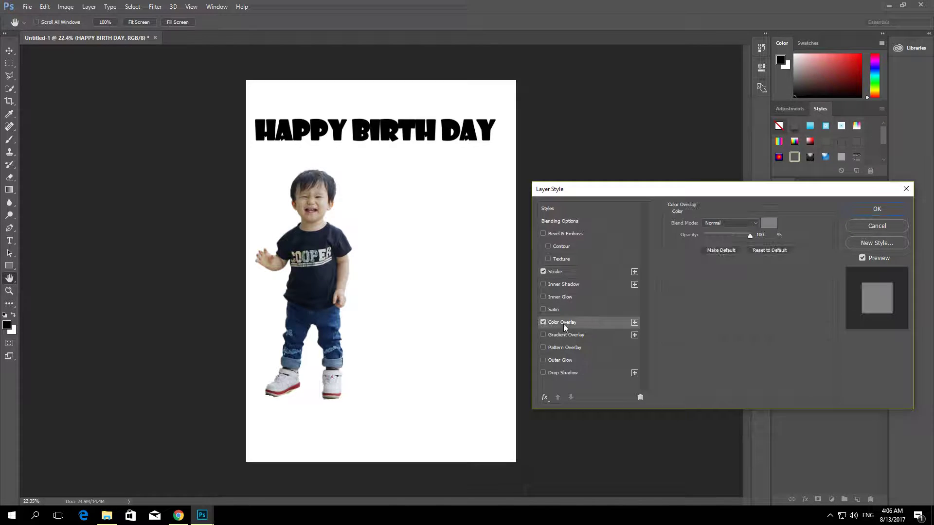
click(764, 224)
drag(585, 136, 621, 150)
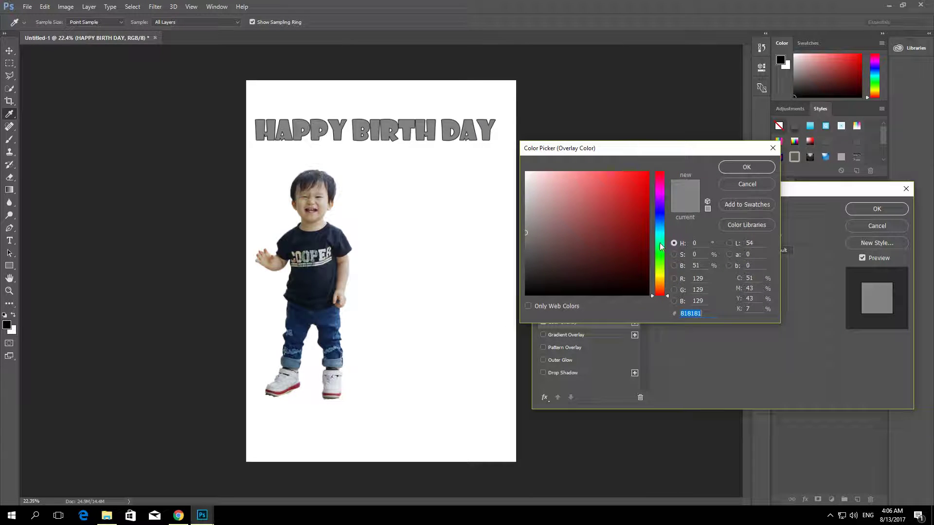
mouse_move(658, 200)
mouse_down()
mouse_move(658, 187)
mouse_move(535, 151)
mouse_move(552, 182)
mouse_up()
click(599, 174)
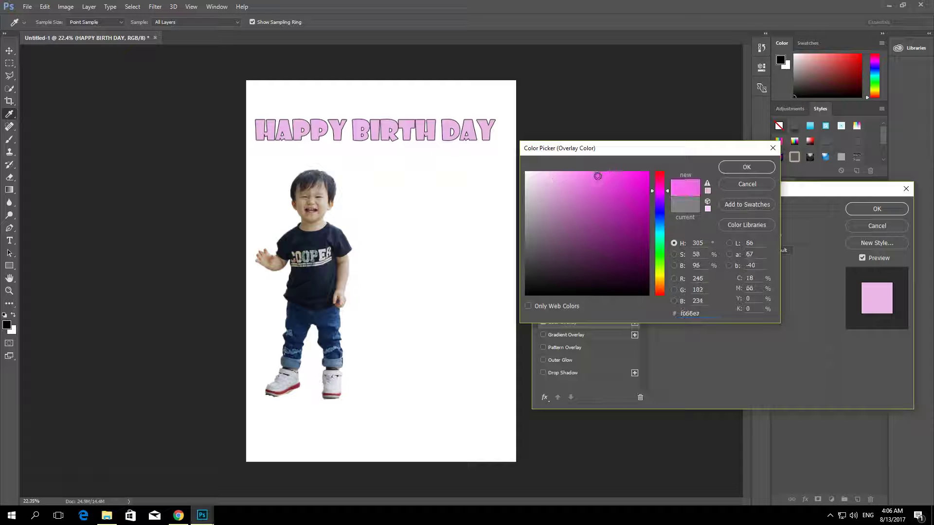
click(734, 167)
Step: Increase the text stroke's size to 16 px and apply the layer style
click(569, 271)
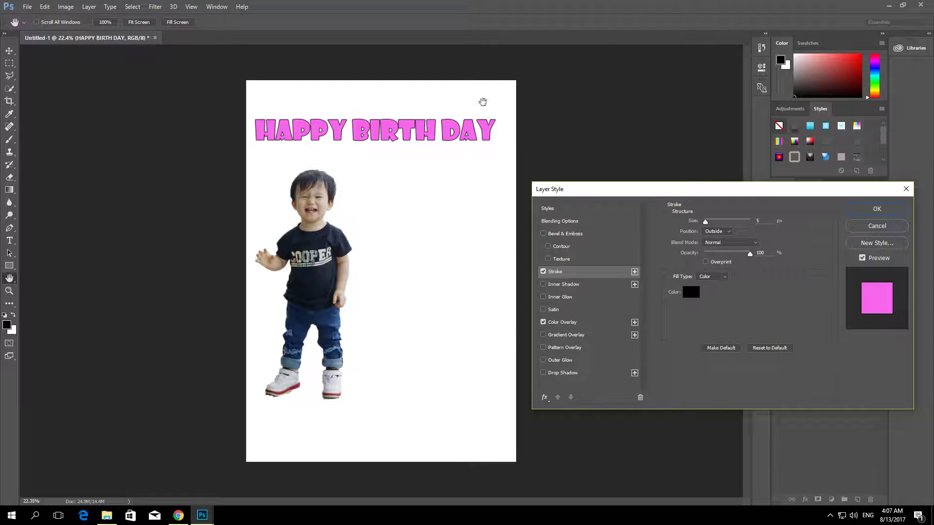
drag(705, 222, 709, 224)
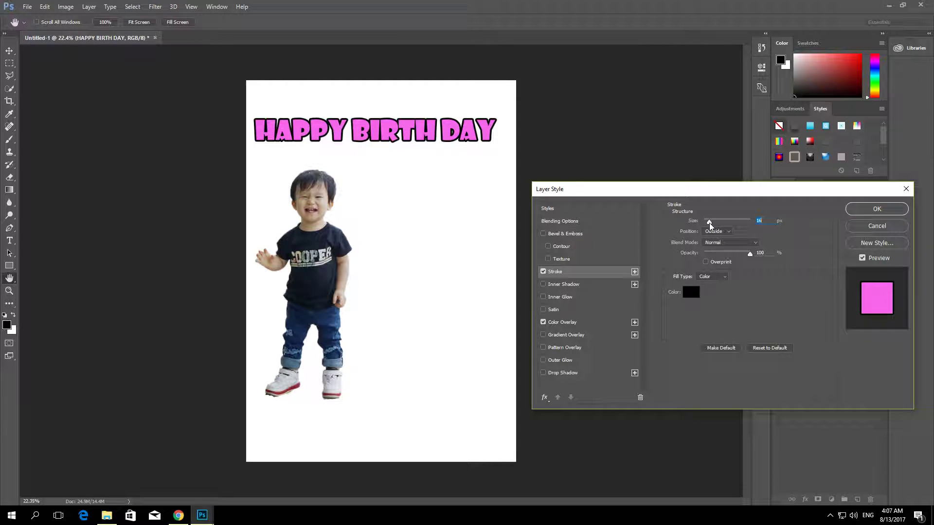
click(876, 208)
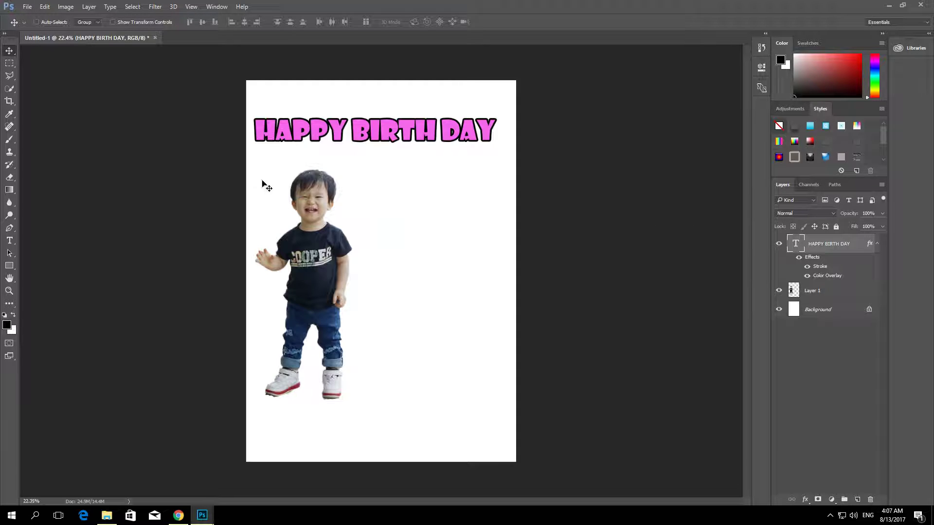
Step: Make the Background layer of the birthday card the active layer
click(822, 311)
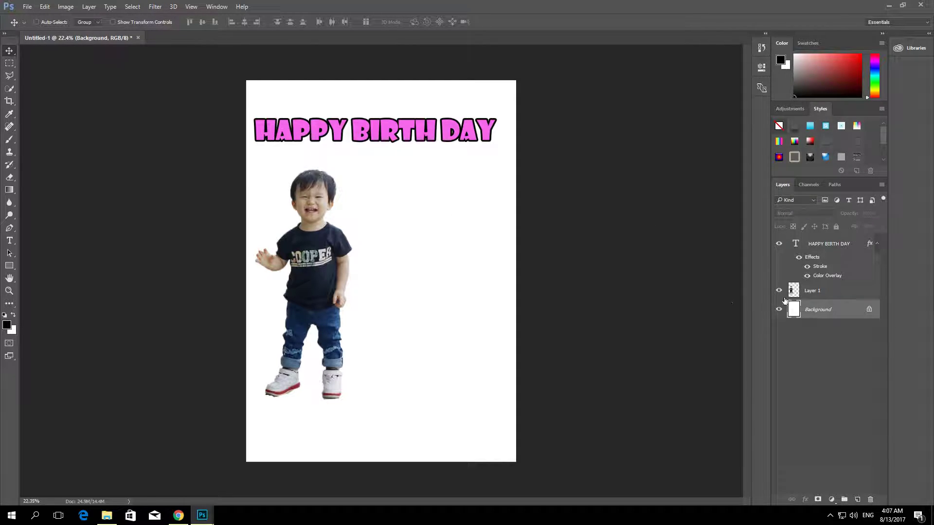
click(28, 7)
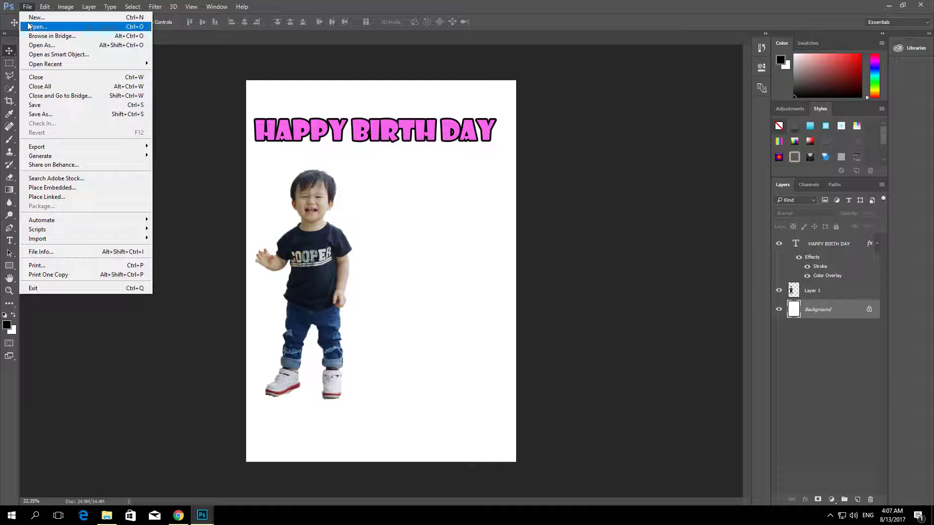
click(31, 17)
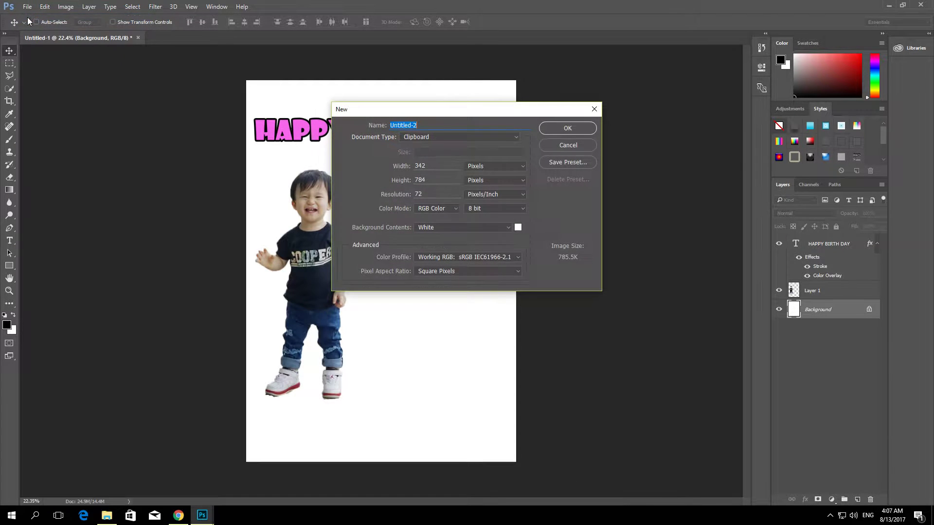
key(Return)
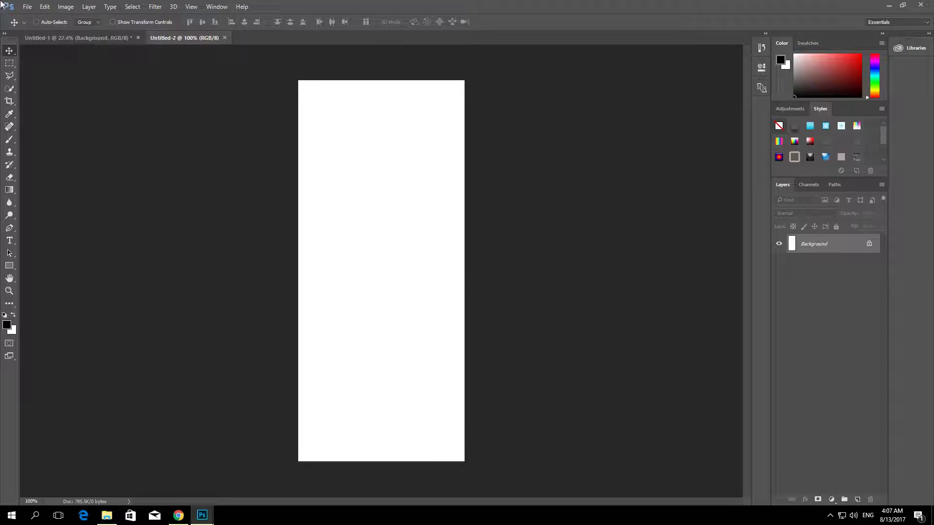
click(224, 38)
Step: Create a new blank A4 document from the International Paper preset at 300 pixels/inch with a white background
click(26, 7)
click(30, 18)
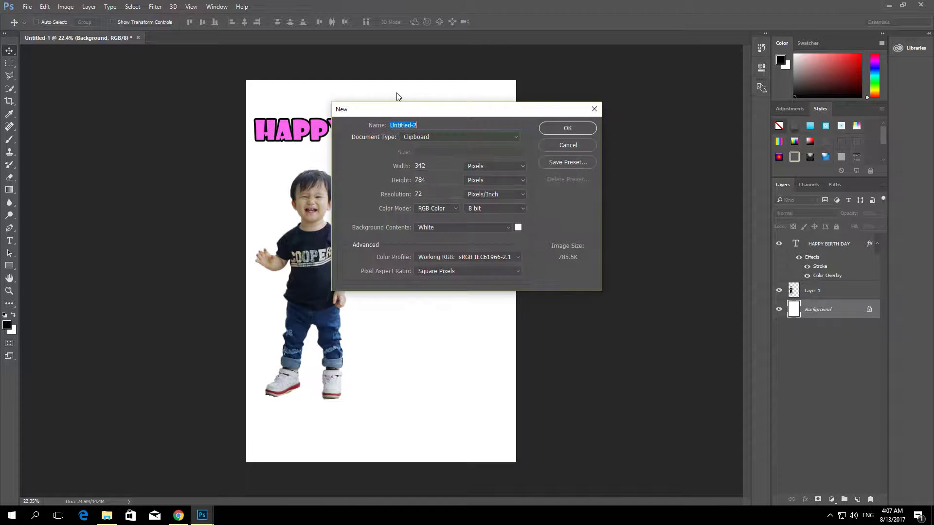
click(445, 137)
click(453, 166)
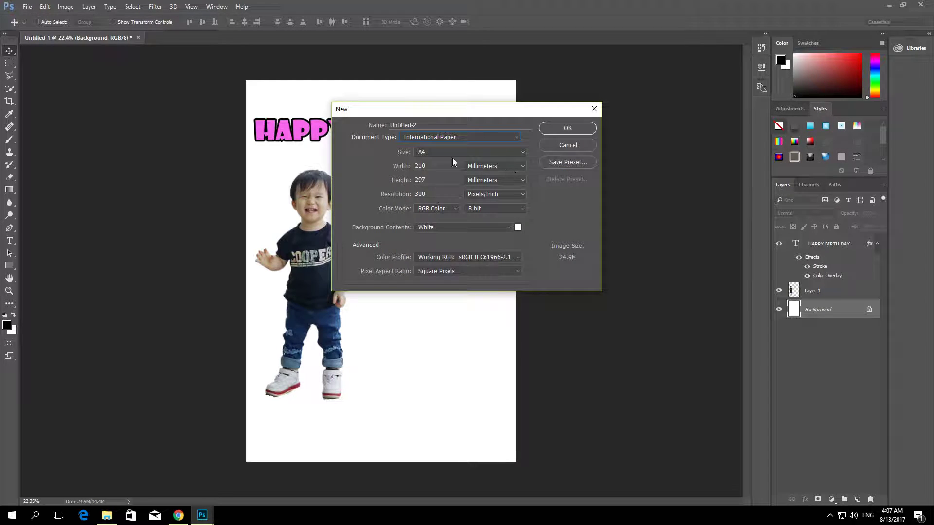
click(550, 127)
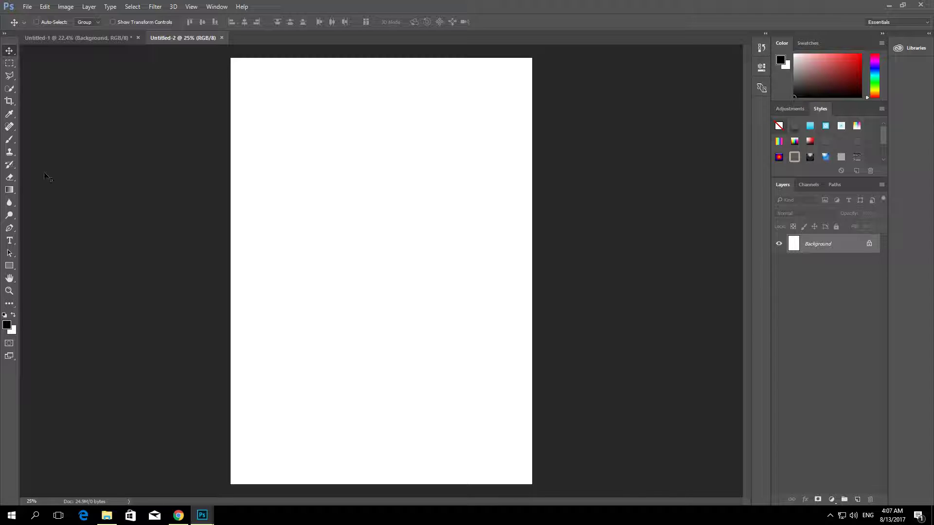
click(10, 190)
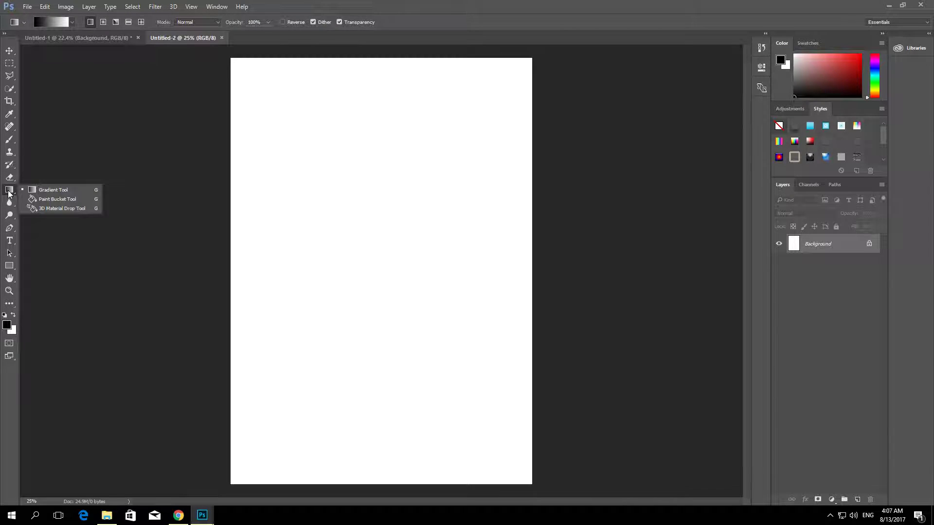
click(39, 199)
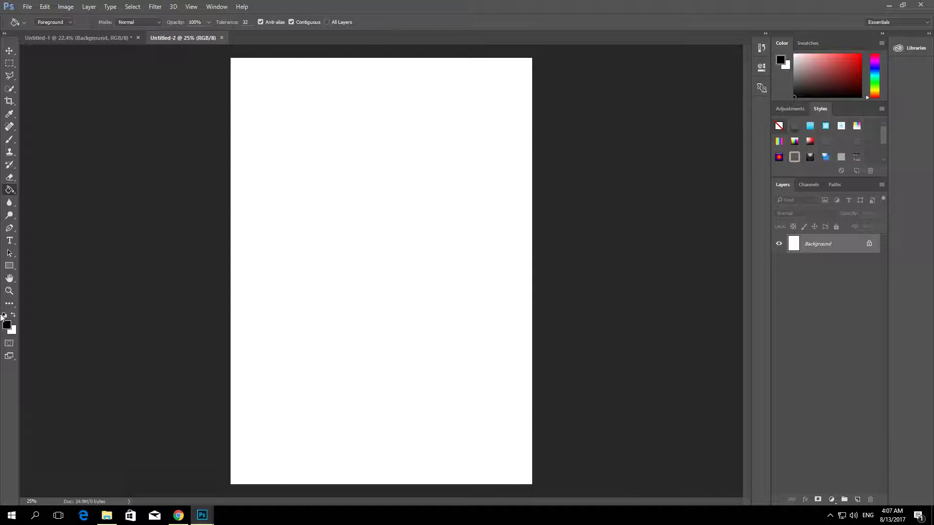
click(97, 37)
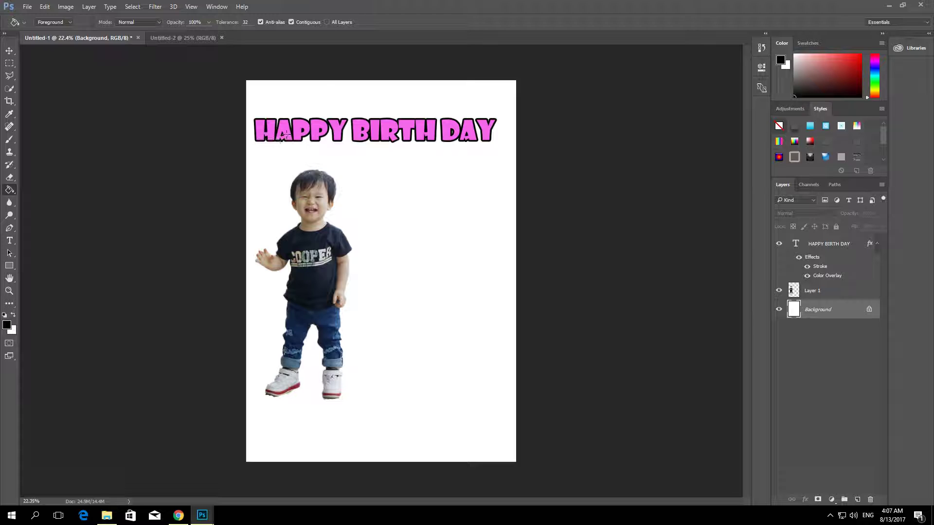
click(171, 38)
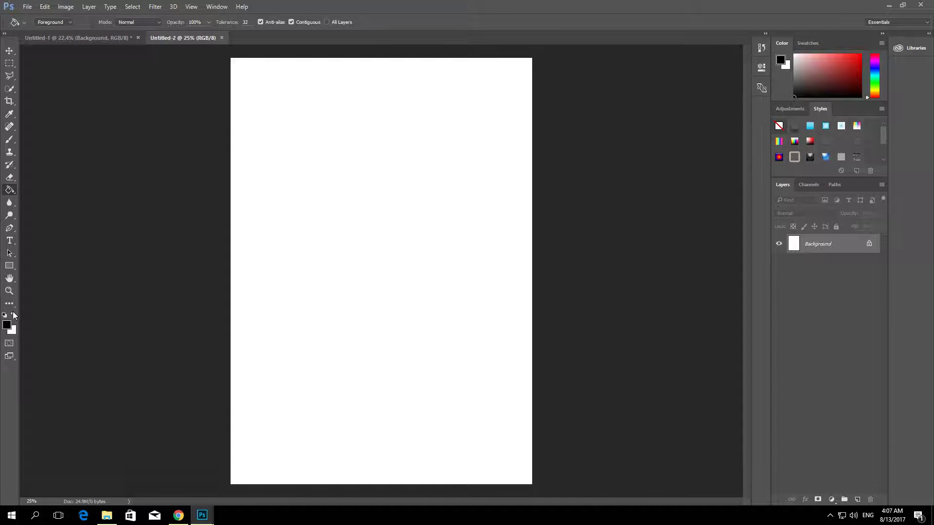
Step: Set the foreground colour to light pink, #ffcdf9
click(8, 325)
click(656, 196)
click(552, 172)
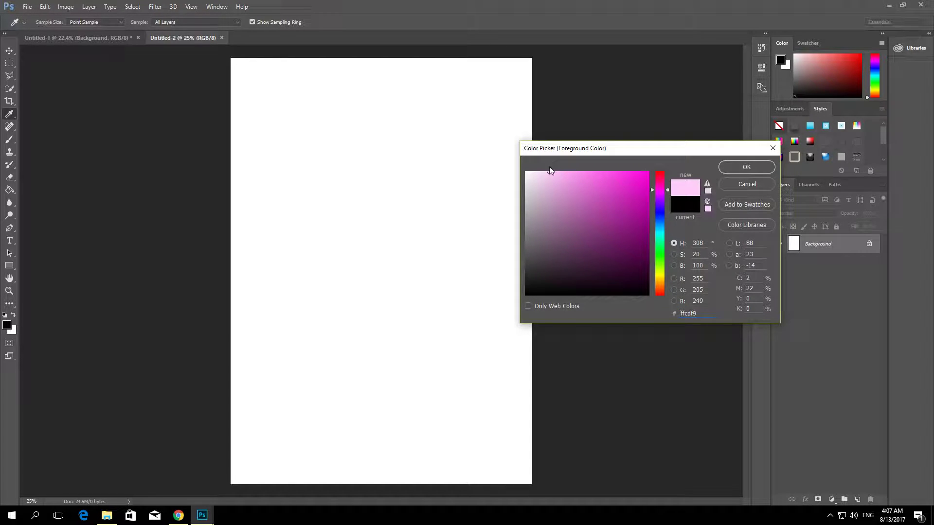
key(Return)
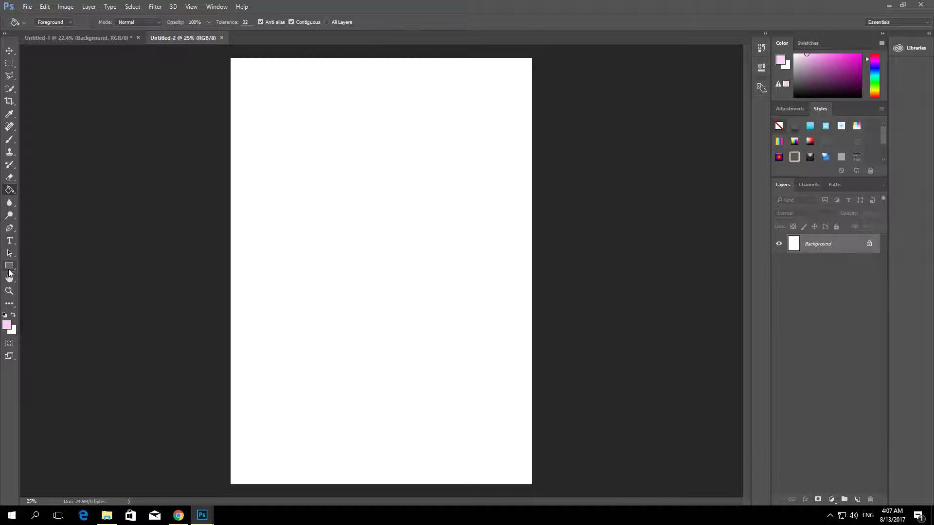
Step: Fill the blank page with a linear gradient running from light pink in the upper-right corner to white in the lower-left corner
right_click(8, 189)
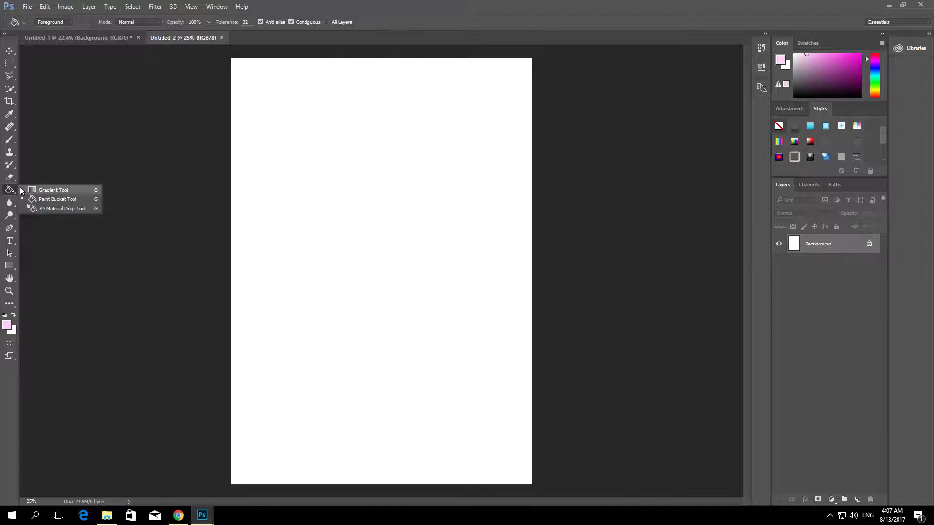
click(54, 190)
drag(232, 483, 537, 50)
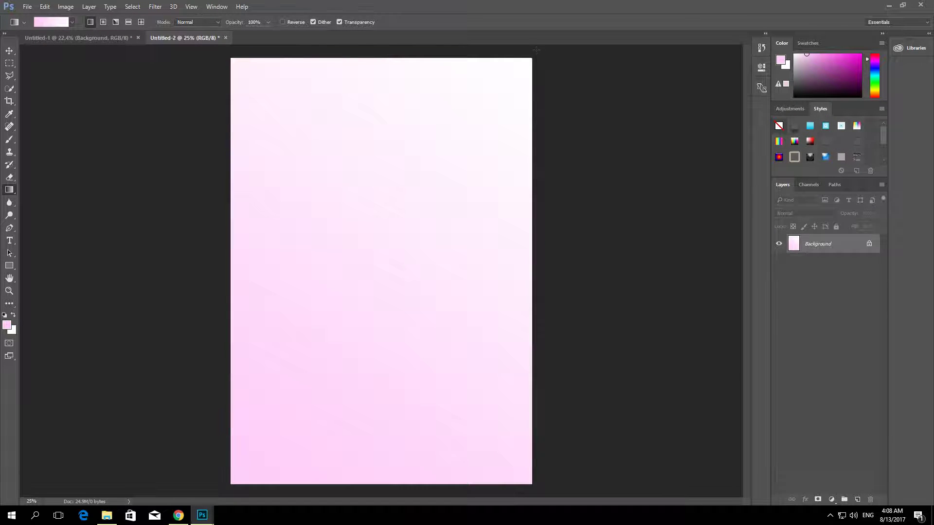
scroll(440, 200, down, 1)
drag(538, 242, 100, 271)
drag(156, 237, 419, 298)
key(ctrl+z)
drag(298, 133, 404, 264)
drag(336, 283, 384, 258)
drag(508, 90, 247, 461)
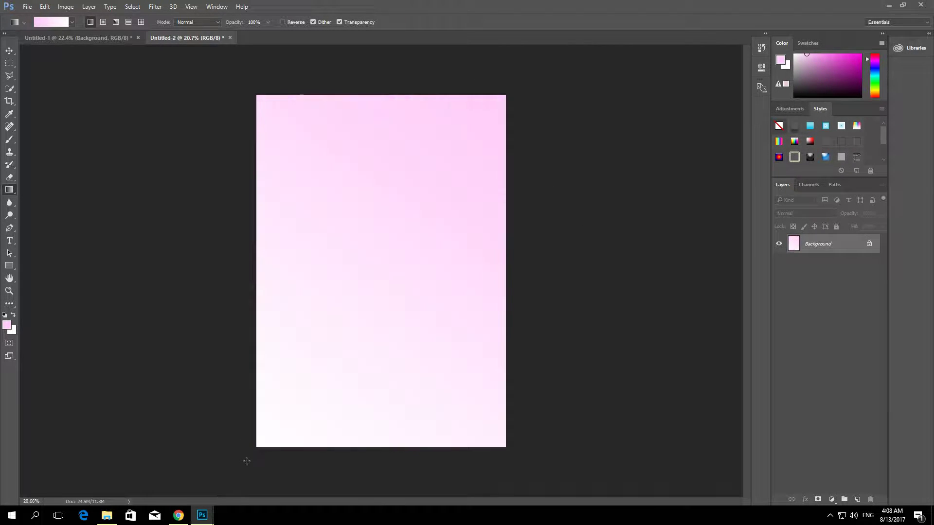
Step: Bring the pink gradient into the birthday card as a layer directly above Background, covering the whole page, and return to the card document
drag(196, 37, 273, 146)
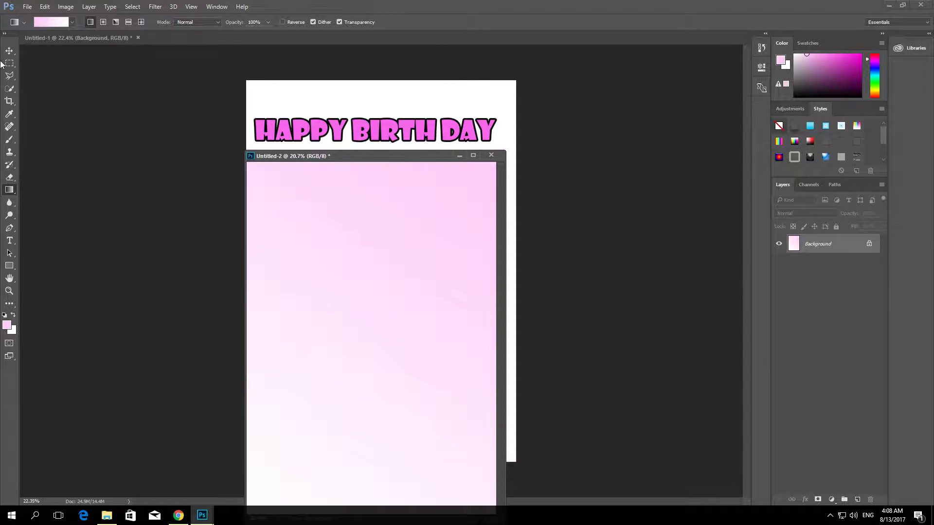
click(8, 52)
drag(403, 155, 610, 96)
drag(538, 197, 332, 162)
drag(496, 99, 343, 51)
click(72, 38)
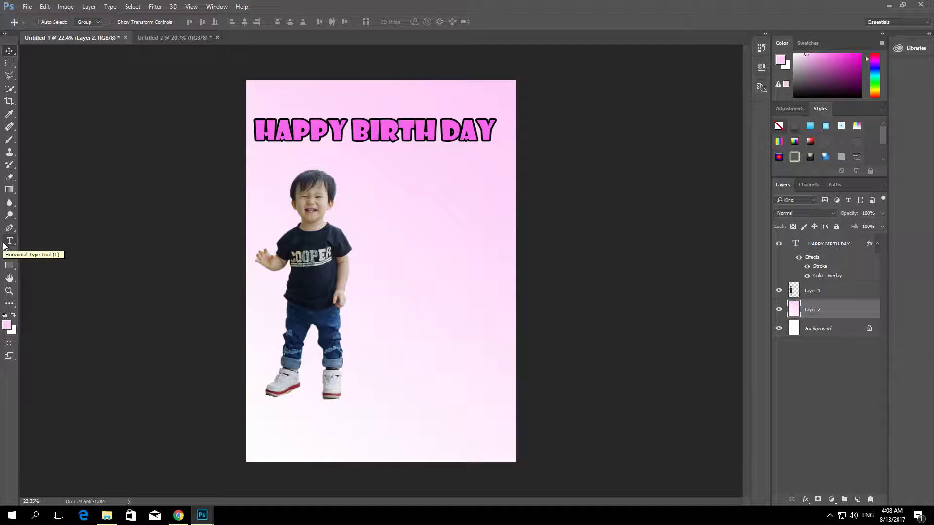
Step: Begin a new text layer beside the boy and set its font to RSU Regular
click(4, 243)
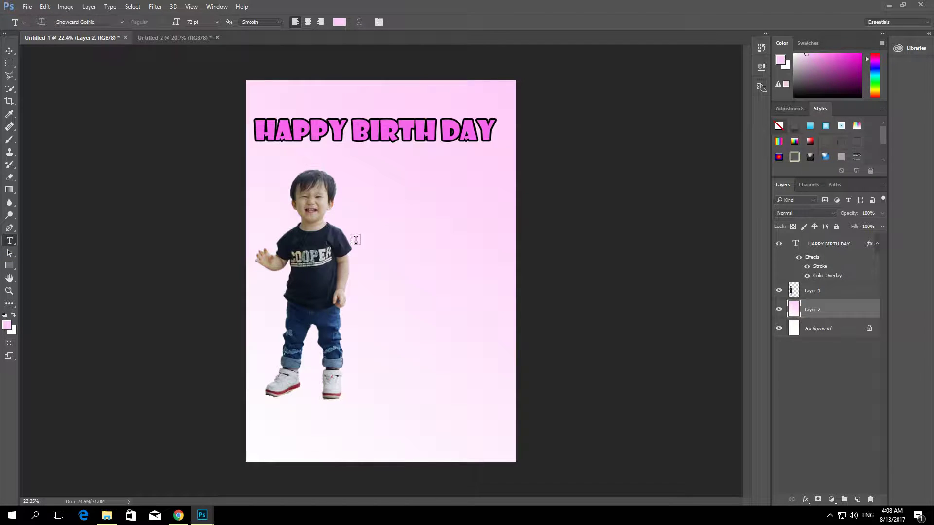
click(376, 243)
text(C)
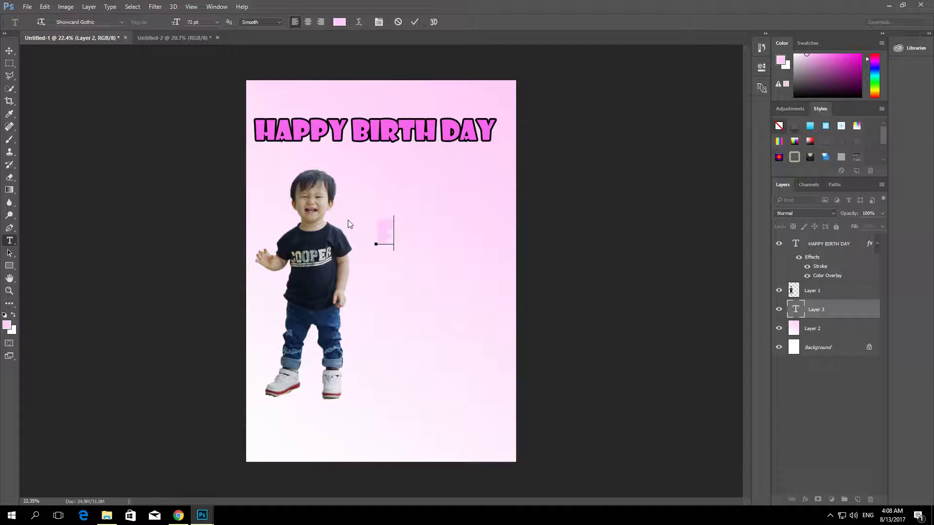
key(BackSpace)
click(112, 22)
text(RSU)
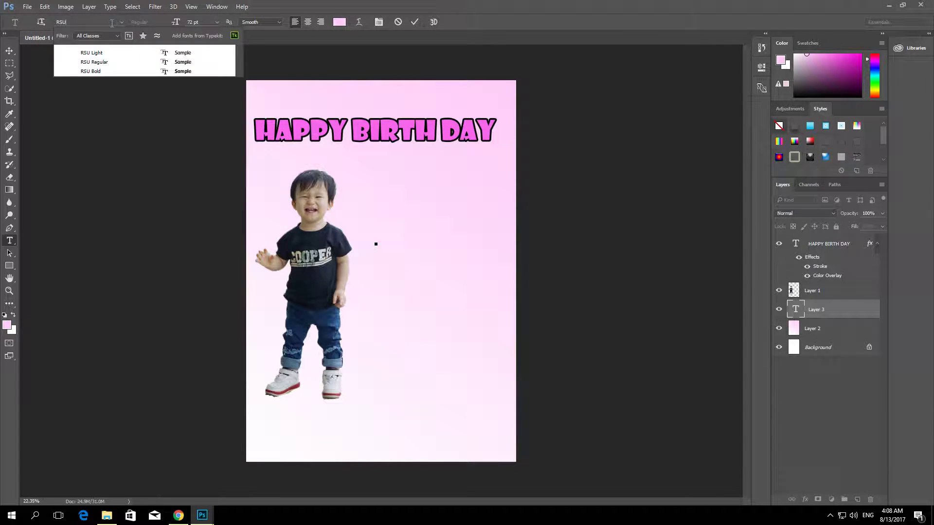
click(106, 62)
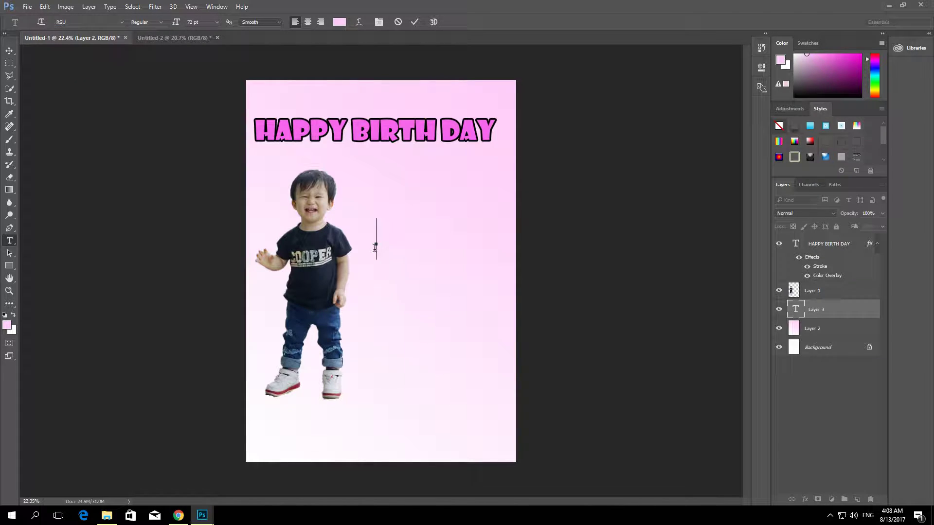
Step: Clear the trial text from the new text layer and set the text colour to black, #000000
scroll(384, 244, up, 1)
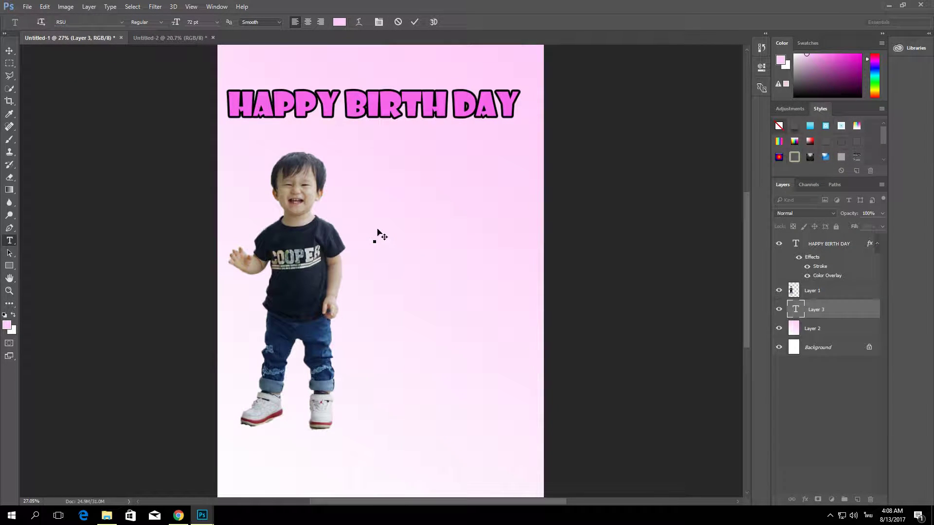
text(ไอซ์)
key(ctrl+a)
key(BackSpace)
click(7, 325)
text(000000)
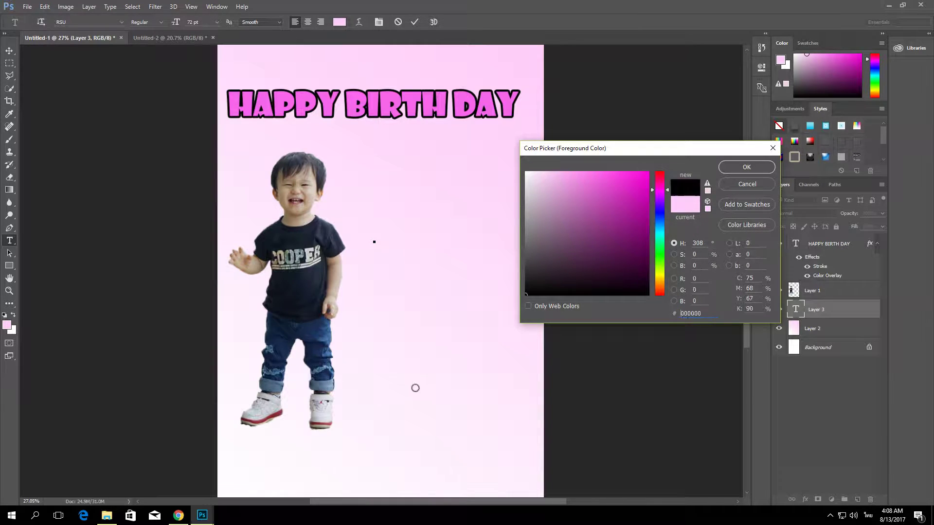
key(Return)
text(ปอให้หลานเน)
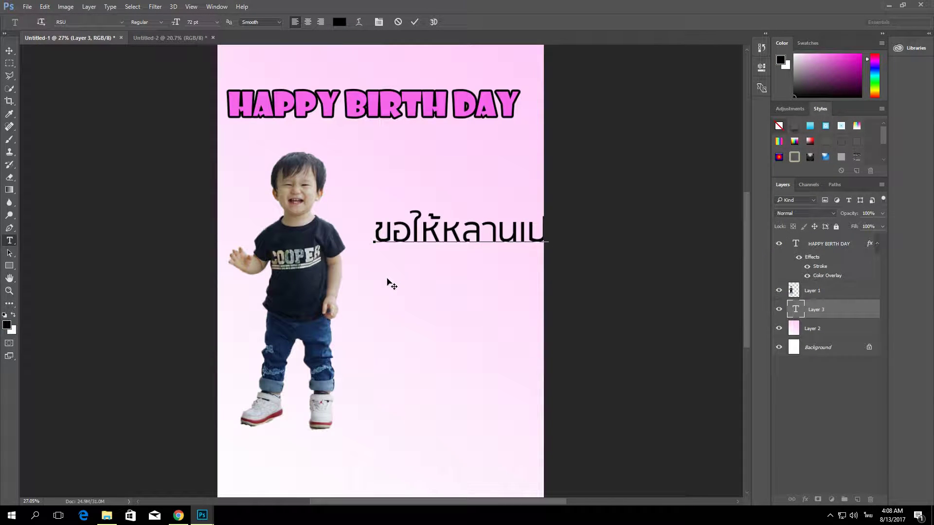
key(ctrl+a)
key(BackSpace)
Step: Enter the greeting "สุขสันวันเกิดหลาน" followed by the child's name, and move the line left so it fits within the page
text(สุ)
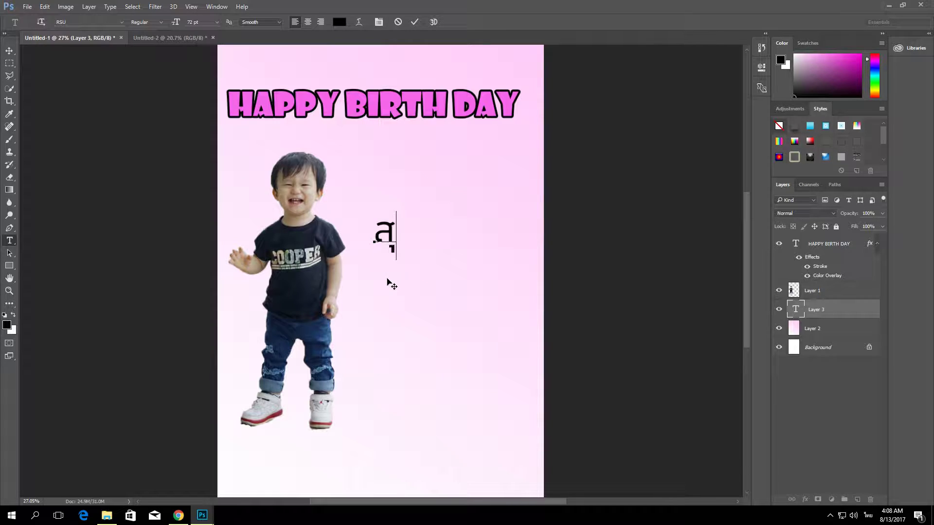
text(ขสันวันเกิด)
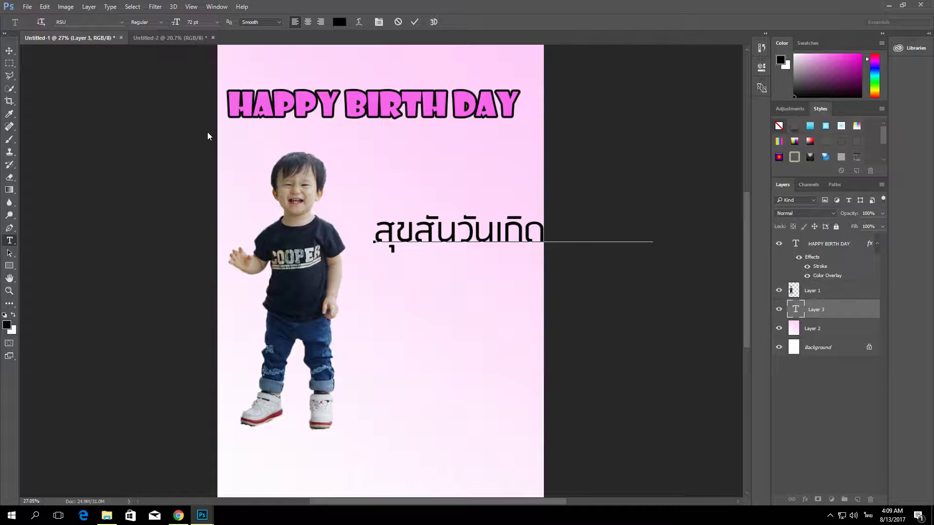
click(10, 50)
drag(359, 183, 226, 173)
Step: Correct the spelling of the child's name at the end of the Thai greeting
click(9, 240)
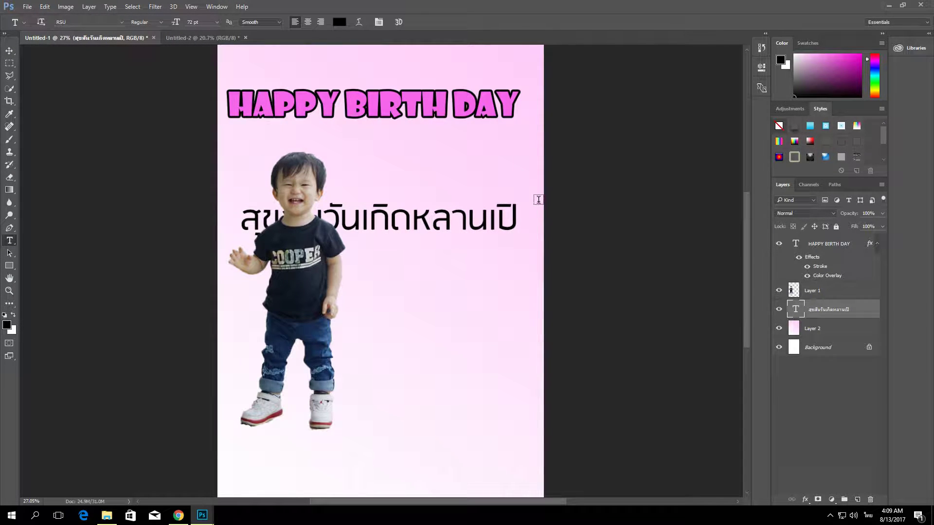
click(513, 222)
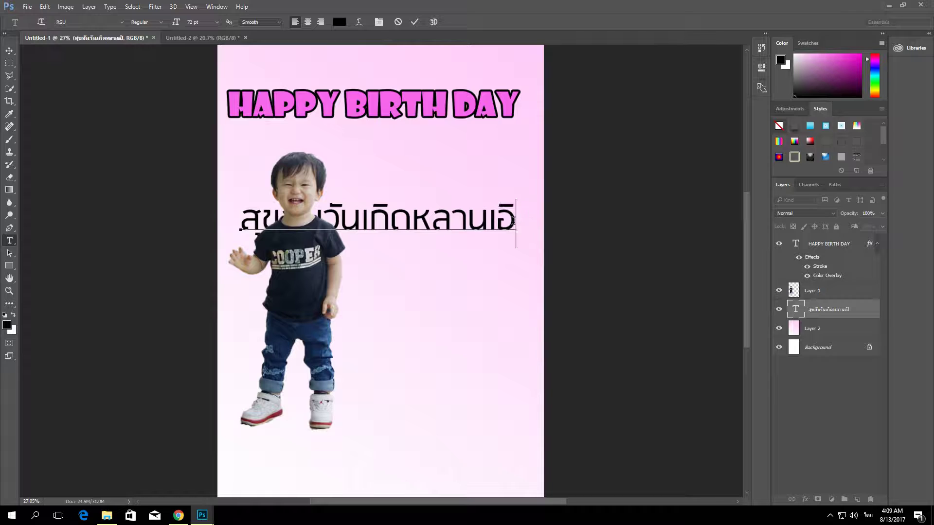
key(BackSpace)
key(BackSpace)
text(เปอร)
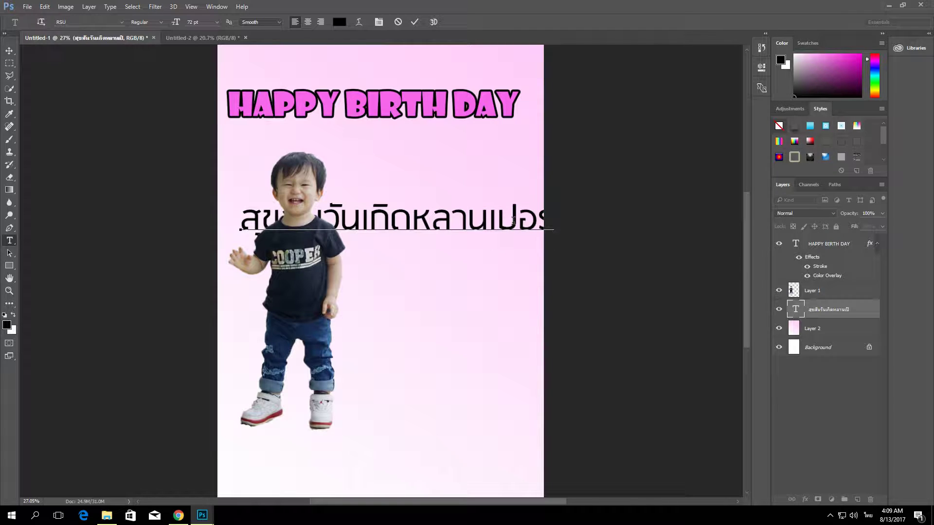
text(์)
Step: Scale the Thai greeting down to about 45.57 pt and place it to the right of the boy at shoulder height
click(9, 50)
drag(433, 190, 362, 201)
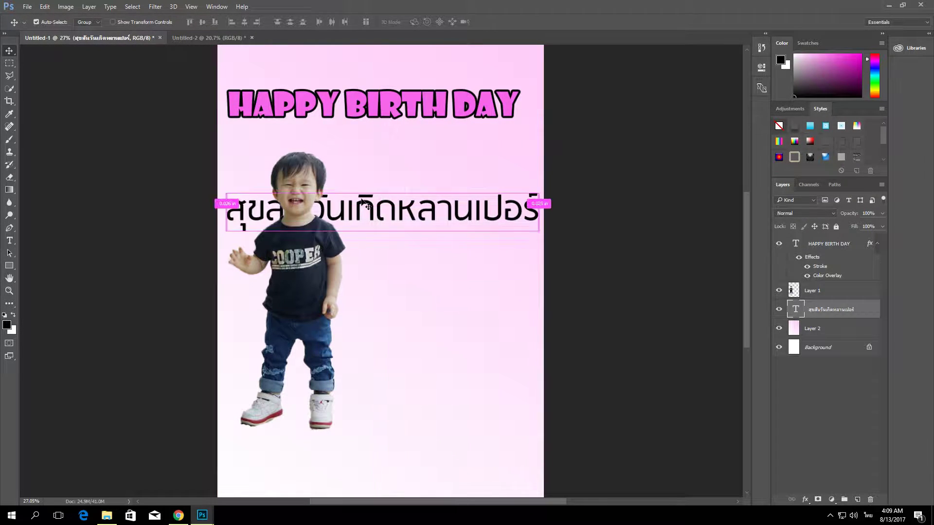
key(ctrl+t)
drag(232, 187, 341, 208)
mouse_move(424, 225)
mouse_down()
mouse_move(428, 261)
mouse_move(417, 223)
mouse_move(426, 273)
mouse_move(427, 229)
mouse_up()
click(9, 51)
click(411, 195)
scroll(382, 249, down, 1)
scroll(439, 268, up, 1)
drag(402, 230, 403, 230)
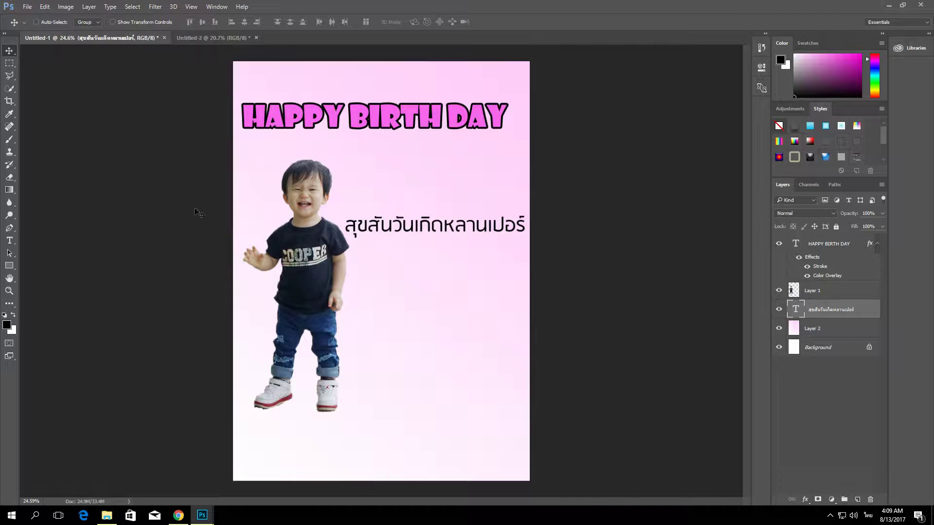
Step: Add the second line "ขอให้มีความสุขมากๆ" beneath the Thai greeting and reduce its indent so it fits within the page
click(9, 241)
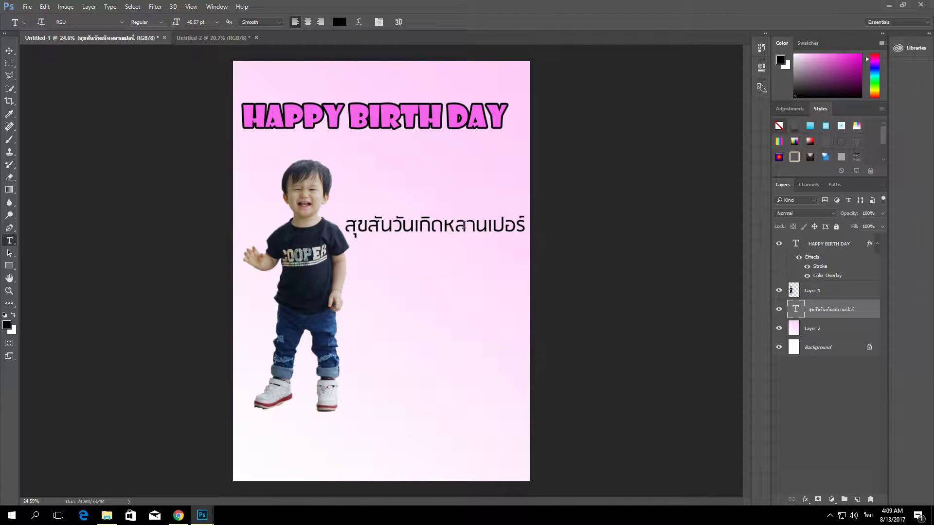
click(522, 228)
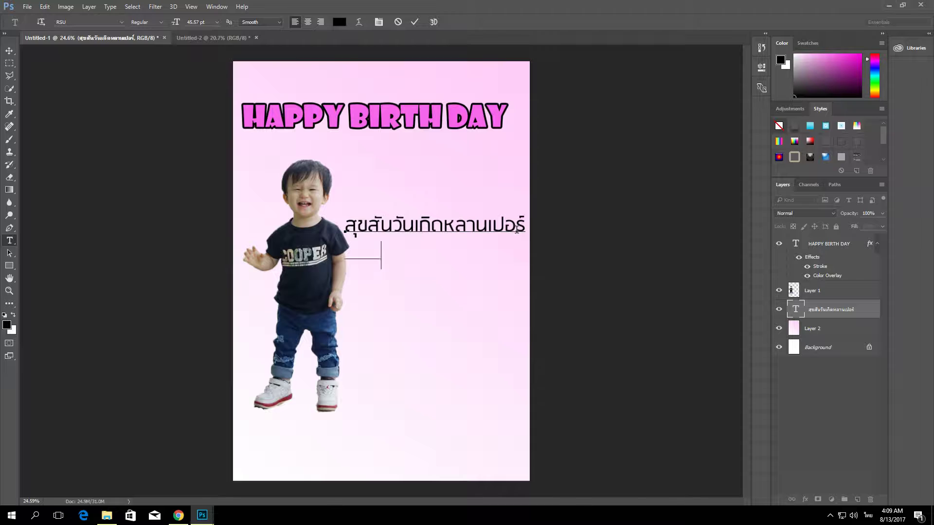
text(ขอให้มีความสุขมากๆ)
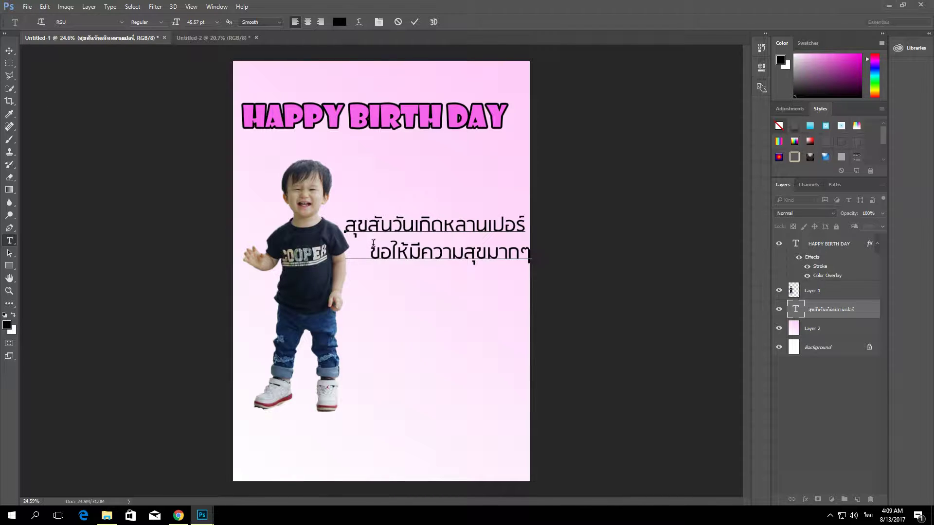
key(BackSpace)
key(BackSpace)
Step: Shift the boy slightly left and place the two-line Thai greeting beside his chest, clear of his arm
click(9, 50)
drag(445, 146, 451, 192)
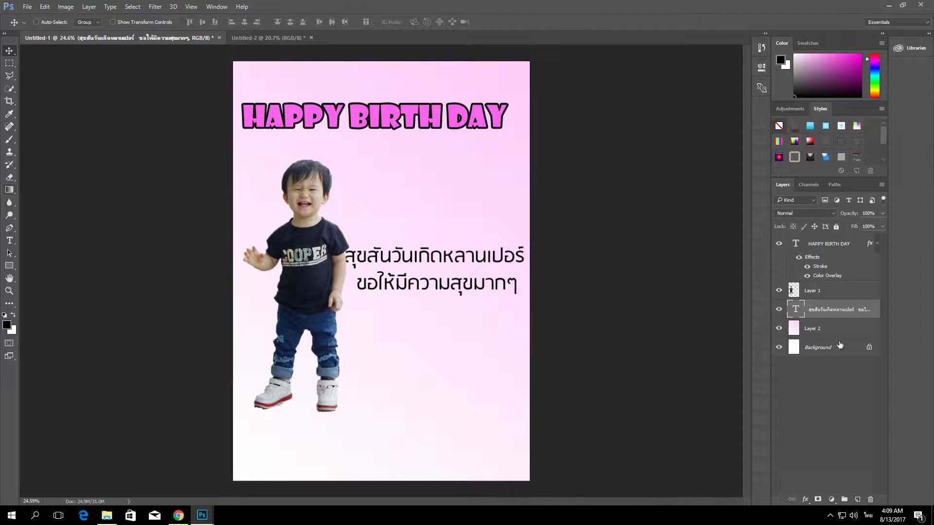
click(826, 293)
drag(322, 219, 312, 219)
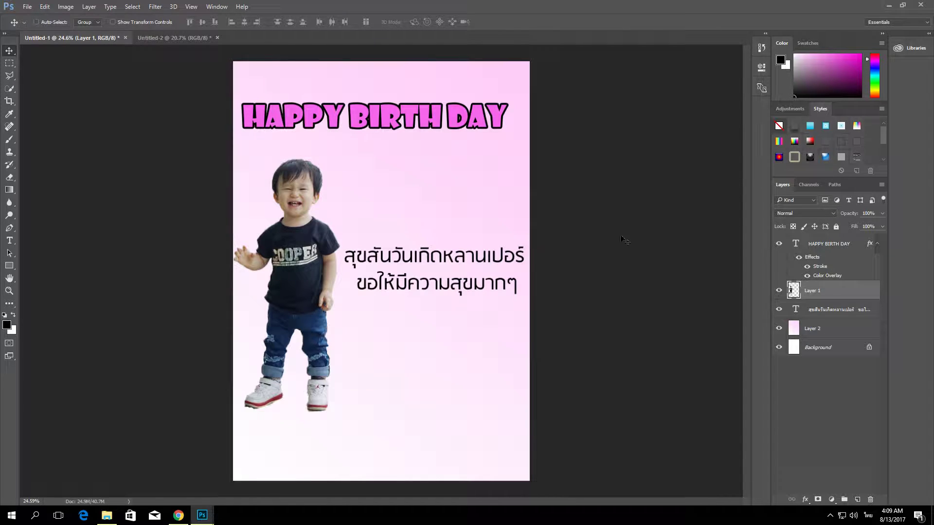
click(843, 245)
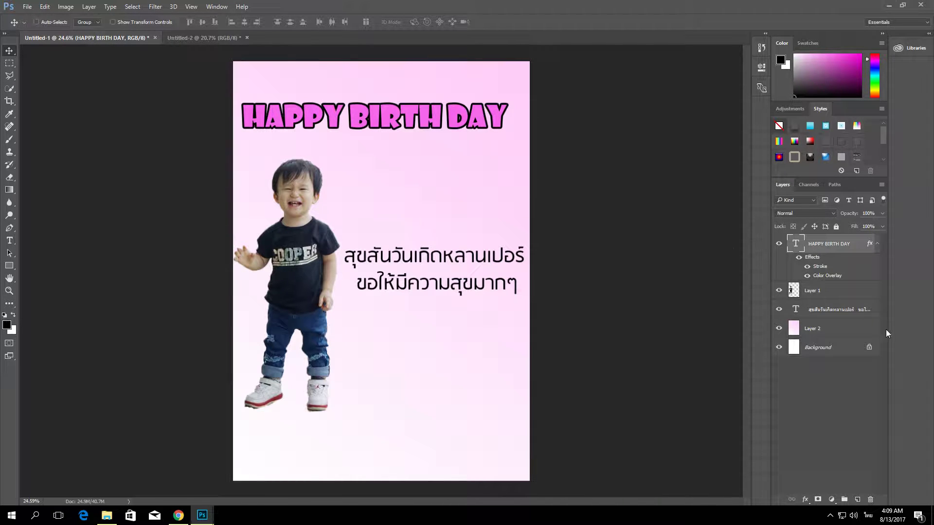
click(837, 310)
mouse_move(369, 190)
mouse_down()
mouse_move(381, 177)
mouse_move(365, 180)
mouse_up()
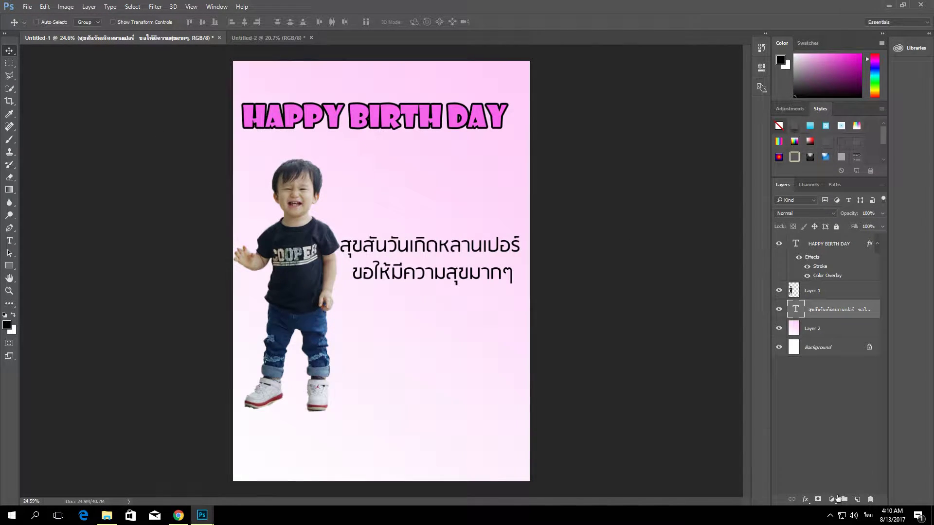
Step: Add a 16 px black stroke to the Thai greeting, positioned outside the letters
click(805, 501)
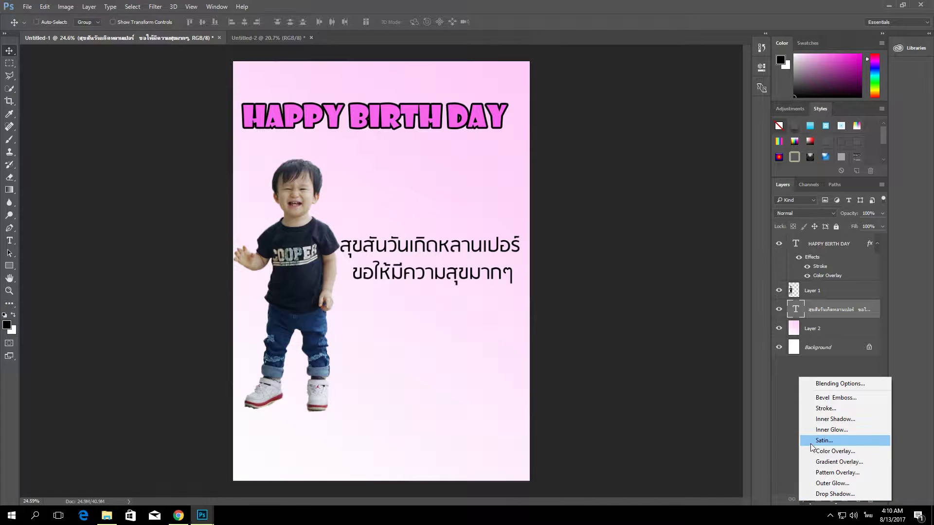
click(824, 409)
click(681, 293)
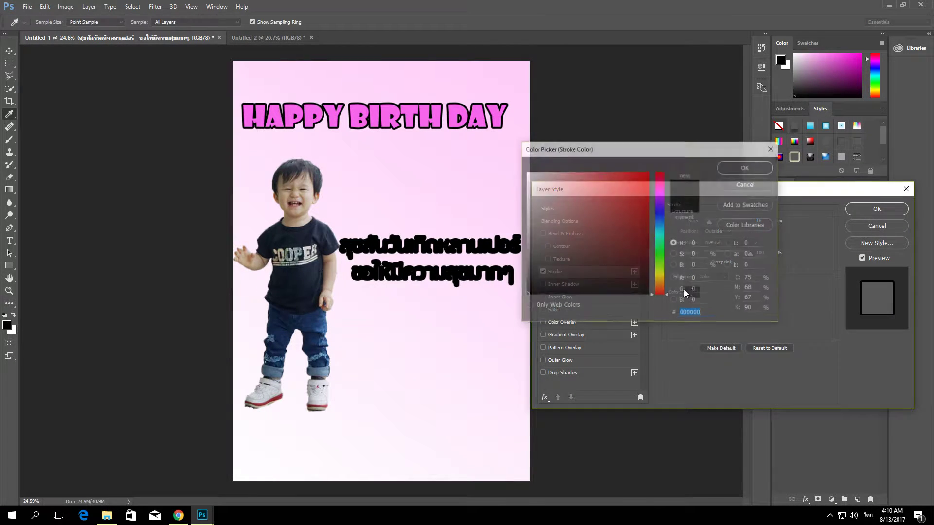
key(Escape)
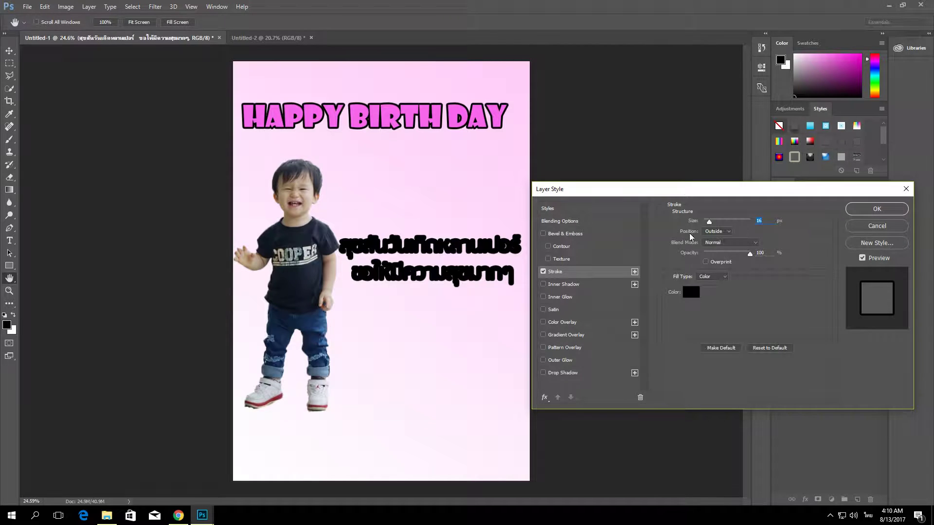
click(716, 232)
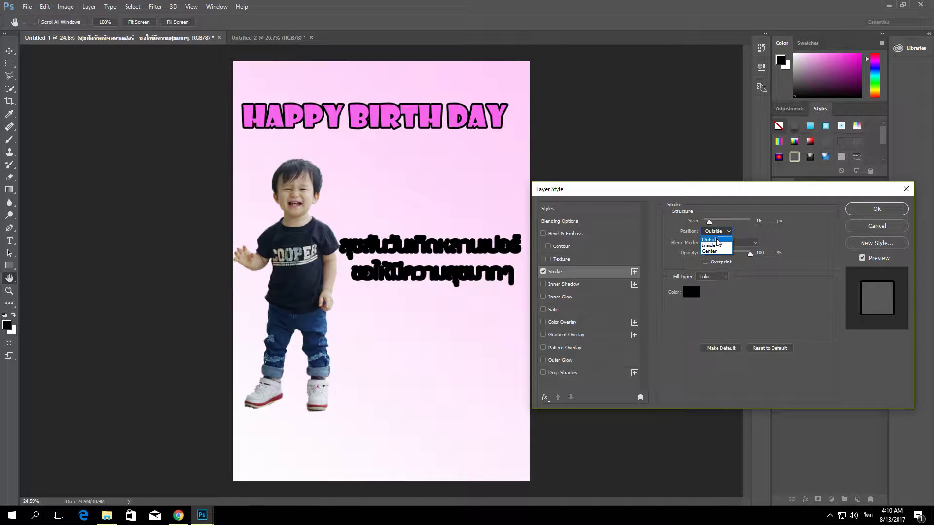
click(718, 242)
click(722, 230)
click(714, 240)
Step: Apply a light purple colour overlay (RGB 191, 107, 255) to the Thai greeting and move the text up slightly
click(560, 322)
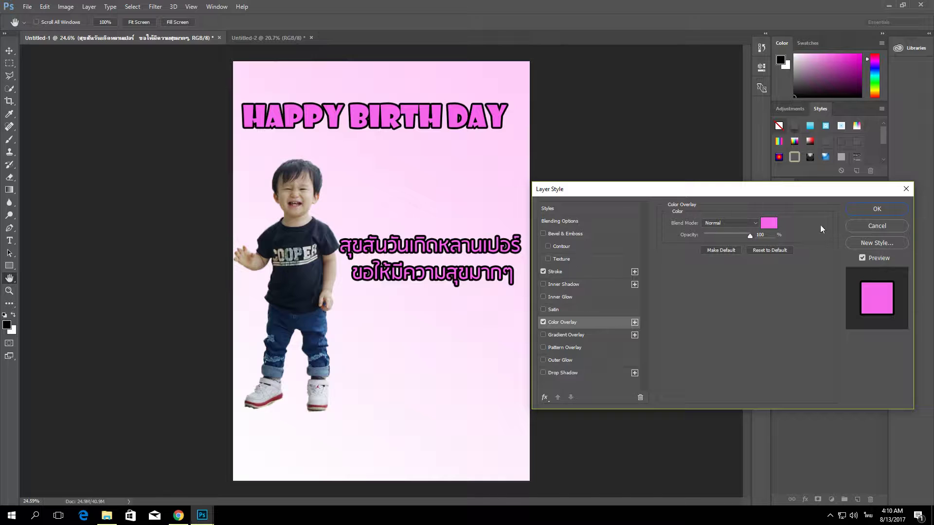
click(767, 223)
click(661, 188)
mouse_move(637, 175)
mouse_down()
mouse_move(646, 173)
mouse_move(594, 179)
mouse_move(618, 172)
mouse_move(567, 171)
mouse_move(599, 171)
mouse_up()
click(658, 196)
click(633, 172)
click(659, 200)
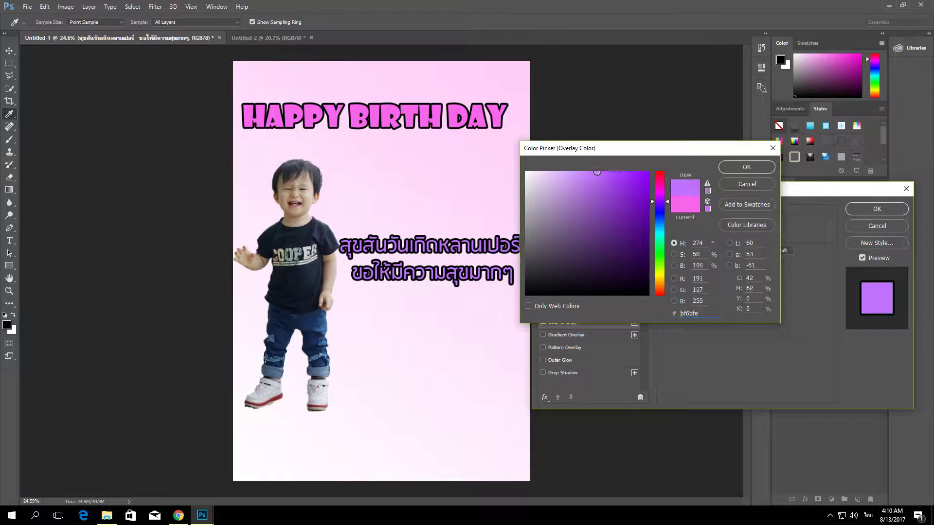
click(746, 167)
click(862, 211)
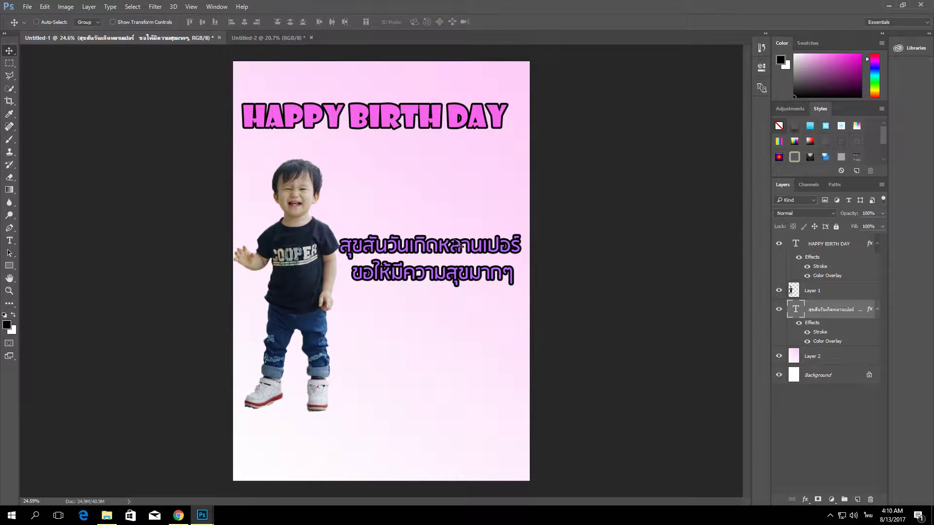
drag(494, 253, 466, 228)
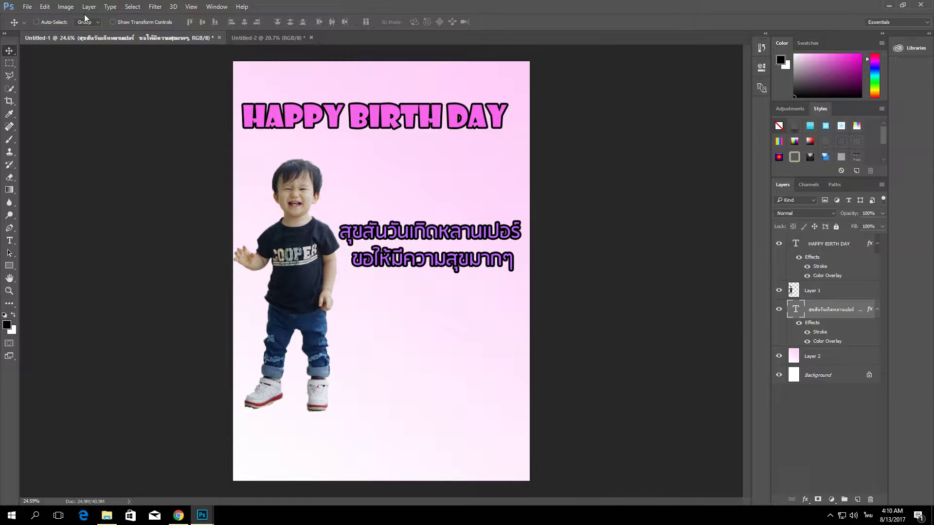
Step: Open the image face-throwing-a-kiss.png from the birthday card folder
click(25, 6)
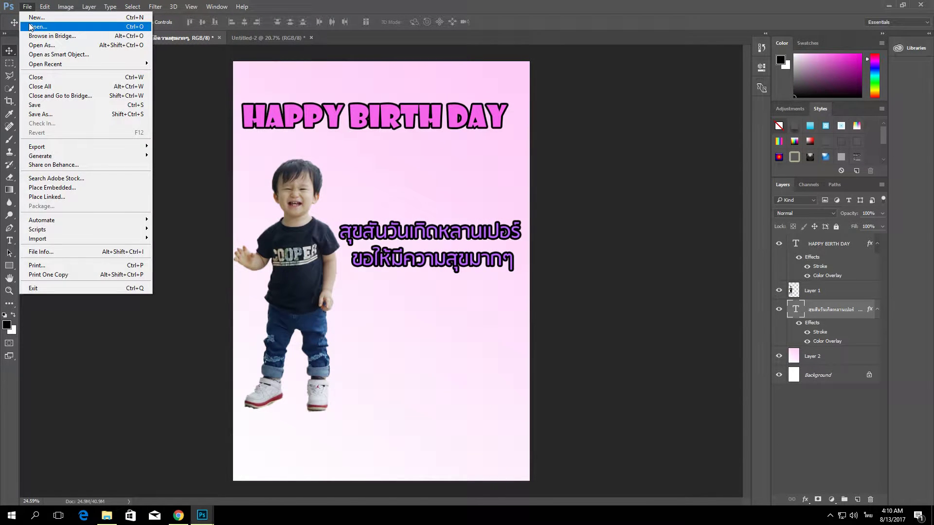
click(31, 27)
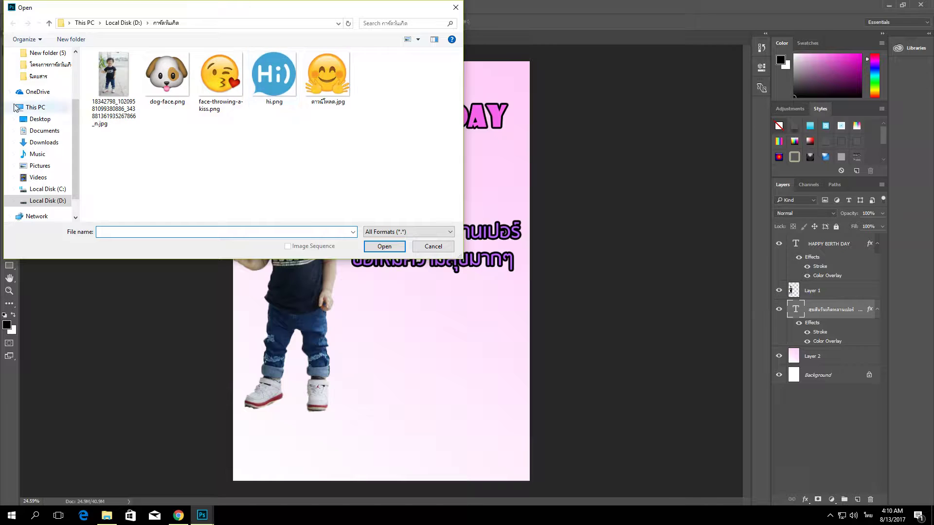
double_click(211, 83)
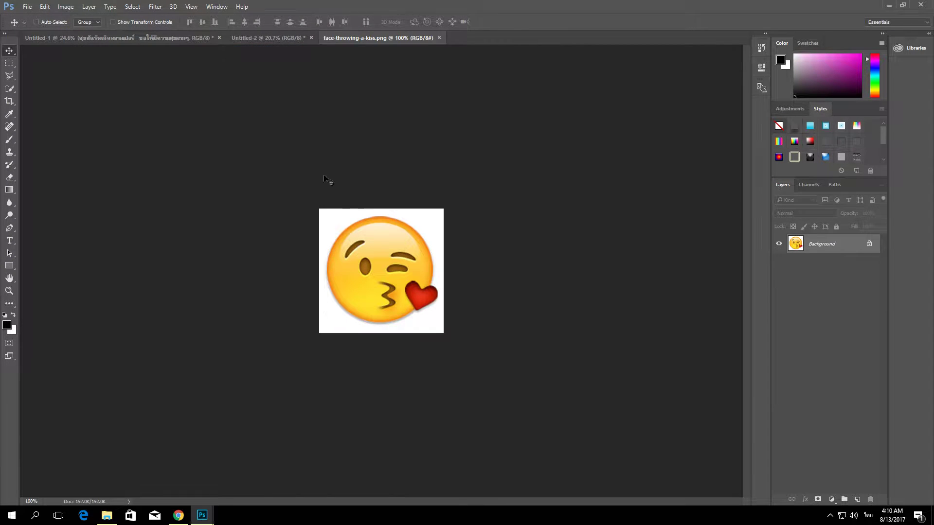
drag(340, 43, 367, 103)
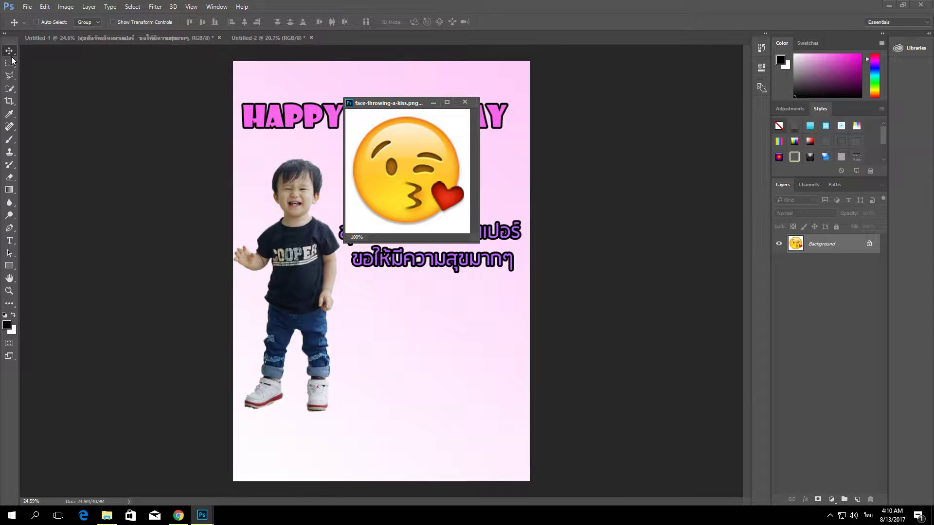
drag(400, 176, 398, 306)
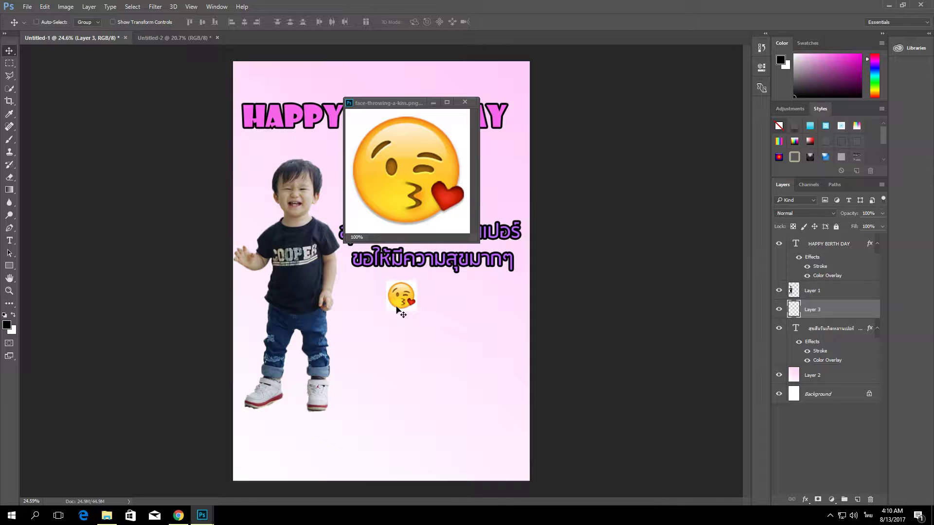
key(Delete)
drag(380, 103, 380, 40)
Step: Try to remove the white area around the kissing emoji with the Magic Wand while its background layer is locked
click(6, 89)
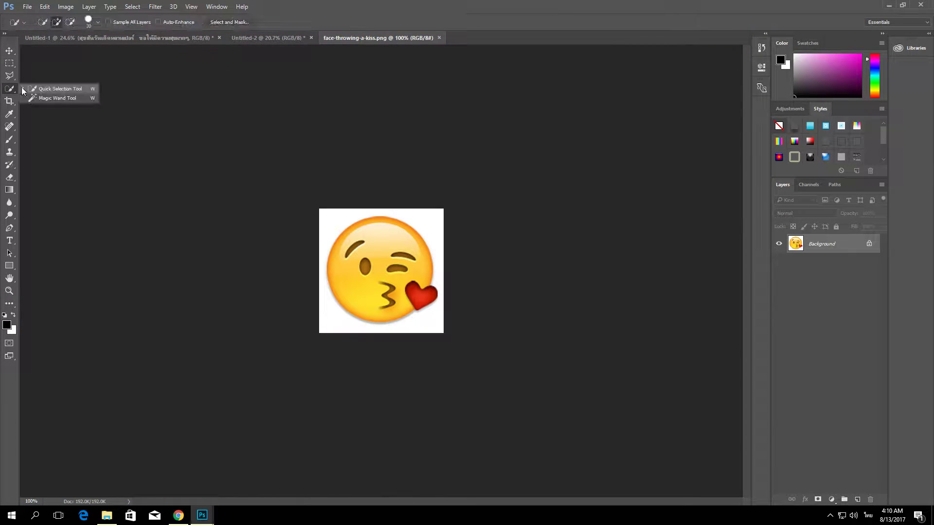
click(34, 98)
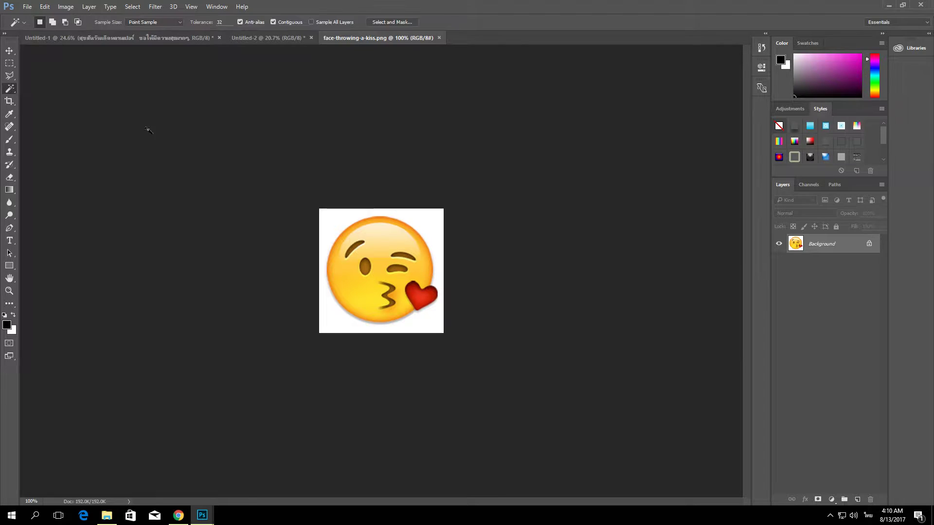
click(339, 224)
key(BackSpace)
key(ctrl+d)
double_click(830, 249)
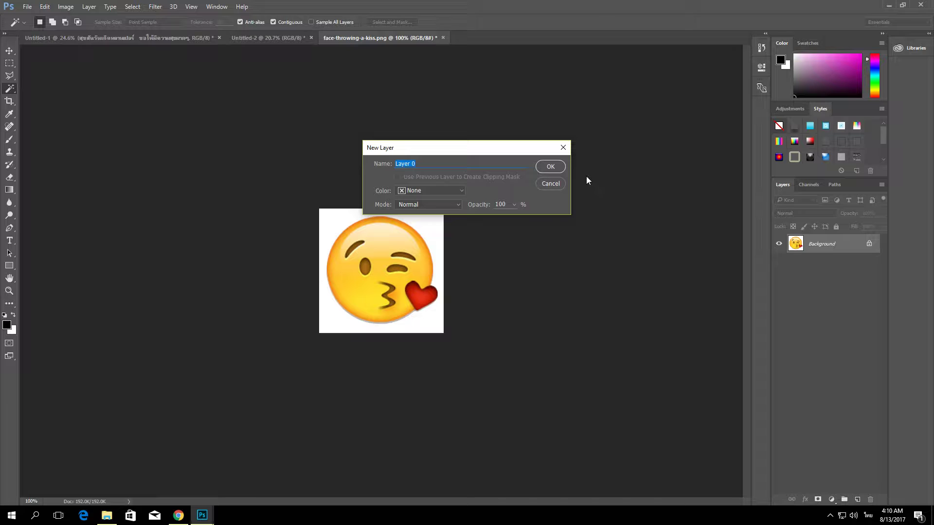
click(563, 147)
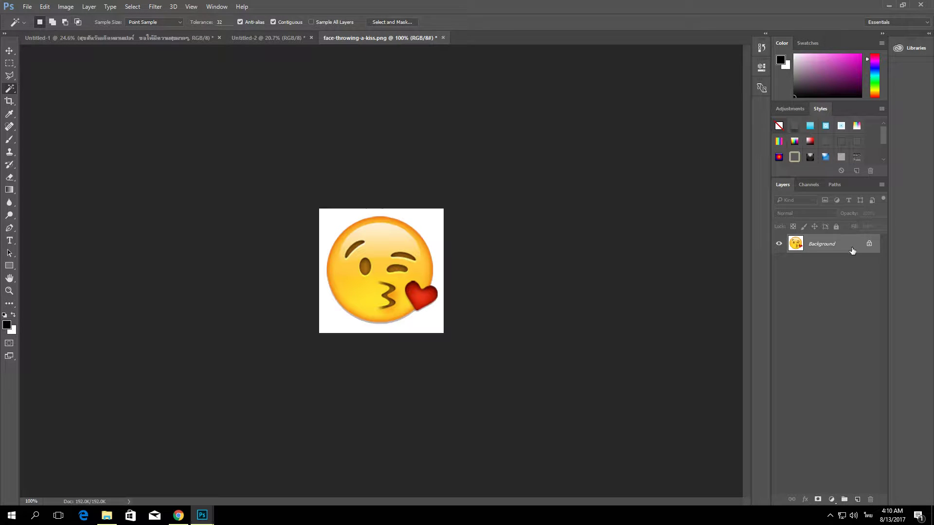
Step: Convert the kissing emoji's background into the normal layer Layer 0 and delete the white area around the face
double_click(810, 248)
key(Return)
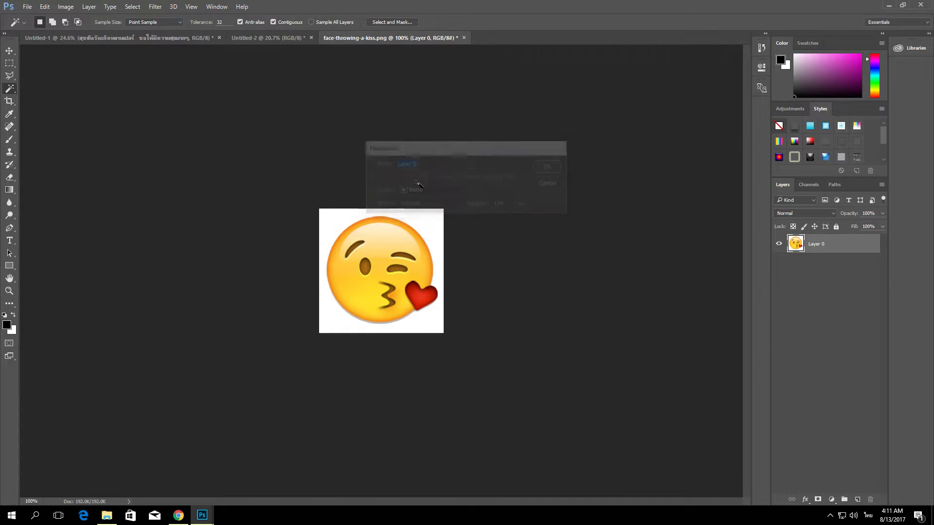
click(435, 222)
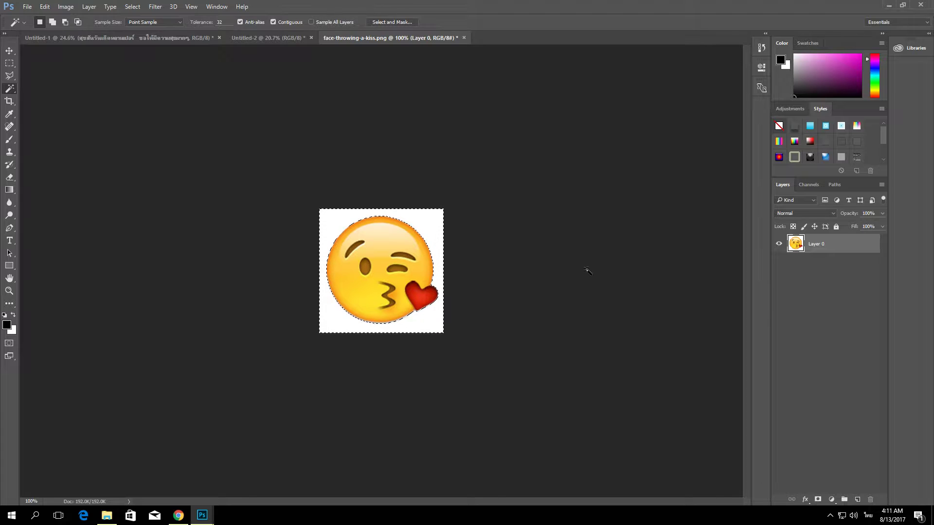
key(Delete)
key(ctrl+d)
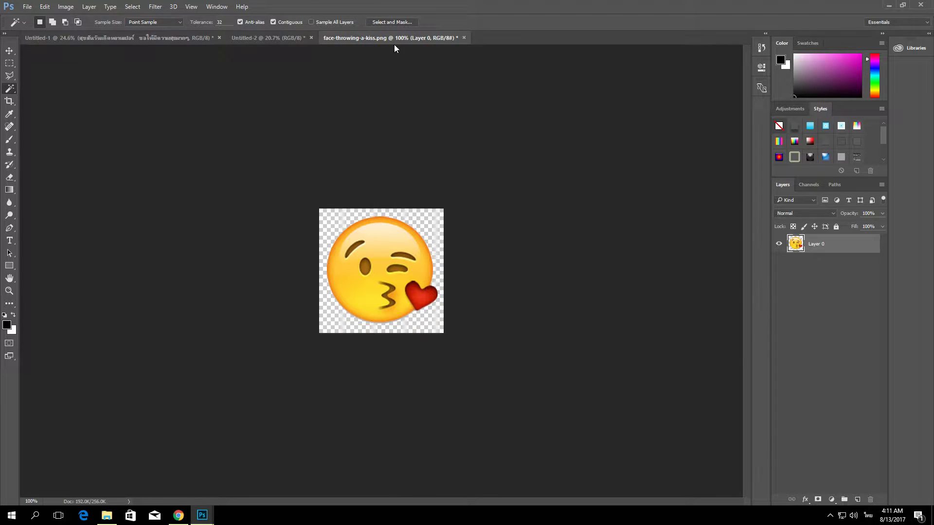
Step: Copy the cut-out kissing emoji onto the birthday card below the Thai greeting and dock its source window again
drag(395, 63, 428, 130)
click(9, 50)
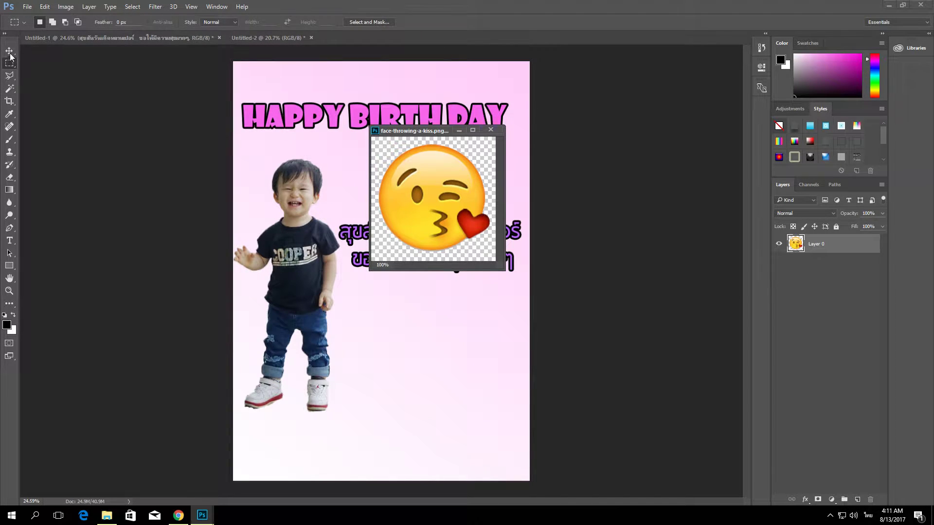
drag(407, 202, 389, 335)
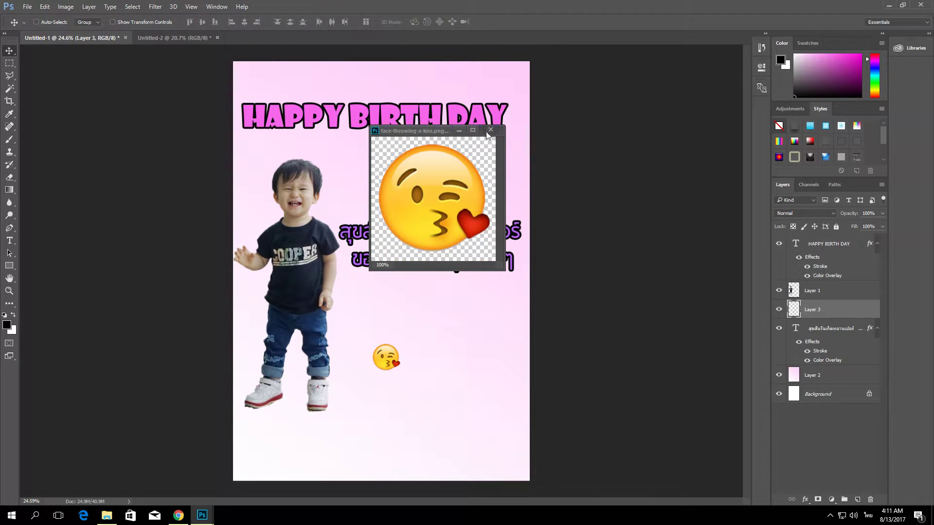
drag(419, 132, 376, 40)
Step: Enlarge the kissing emoji on the card to roughly twice its size and place it beside the boy's knees
click(39, 36)
key(ctrl+t)
drag(406, 376, 428, 397)
click(8, 53)
drag(437, 362, 403, 336)
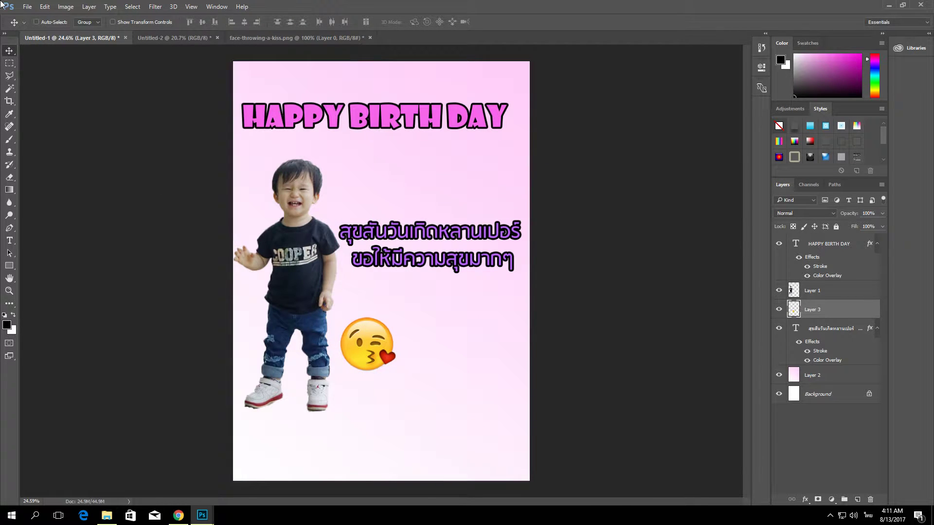
Step: Open the image dog-face.png from the birthday card folder
click(28, 7)
click(25, 30)
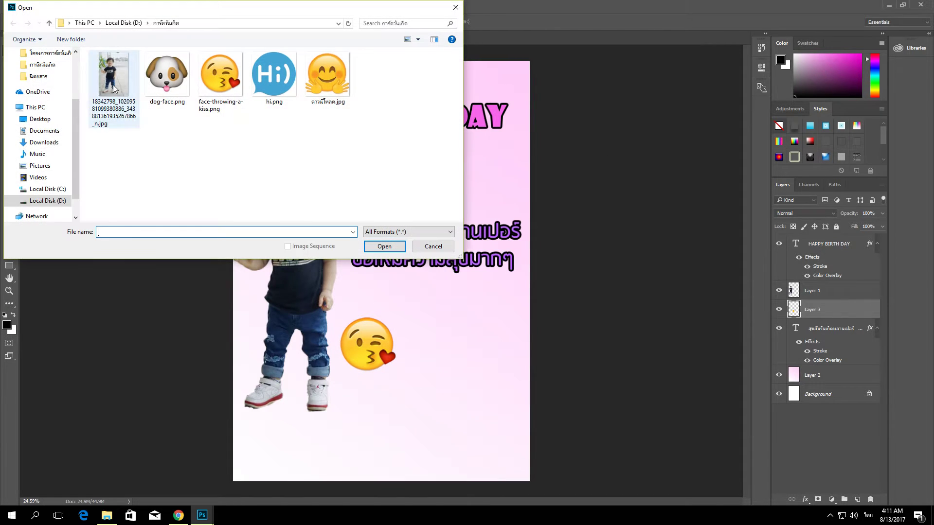
double_click(155, 57)
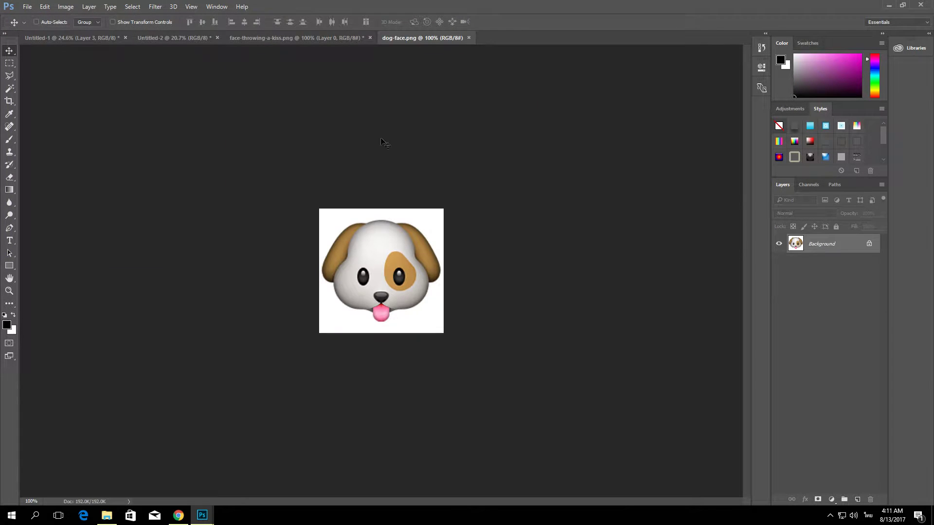
Step: Convert the dog image's background into the normal layer Layer 0 and delete the white area around the head with the Magic Wand
double_click(822, 244)
key(Return)
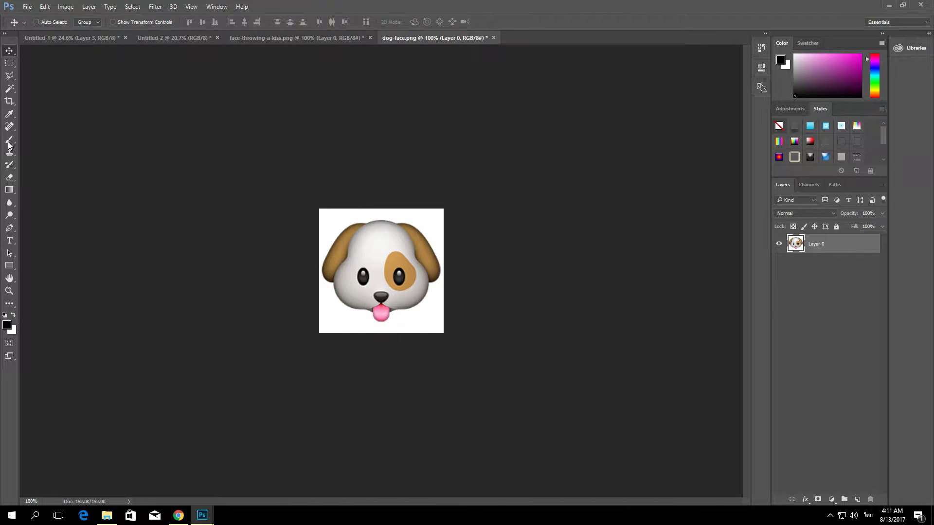
click(9, 89)
click(427, 227)
key(Delete)
key(ctrl+d)
Step: Copy the cut-out dog face onto the birthday card, to the right of the kissing emoji
drag(393, 37, 433, 163)
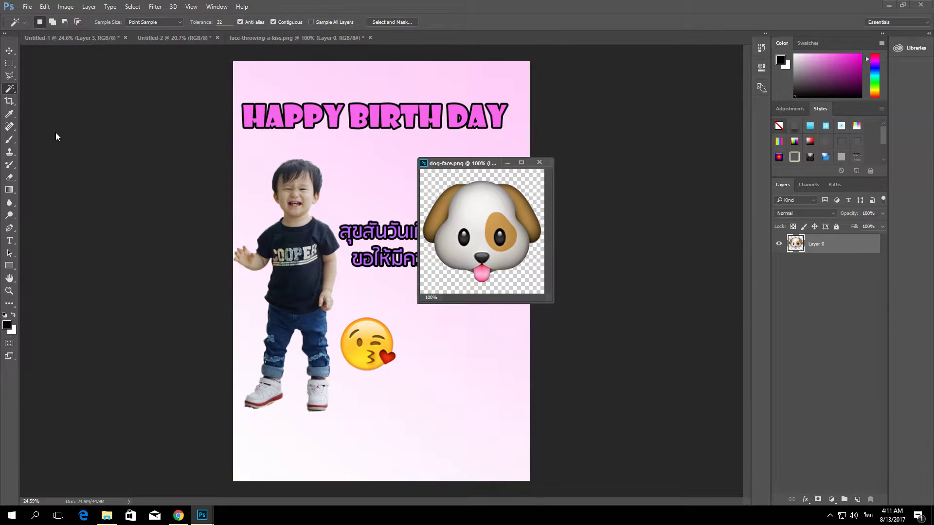
click(10, 51)
drag(450, 240, 430, 354)
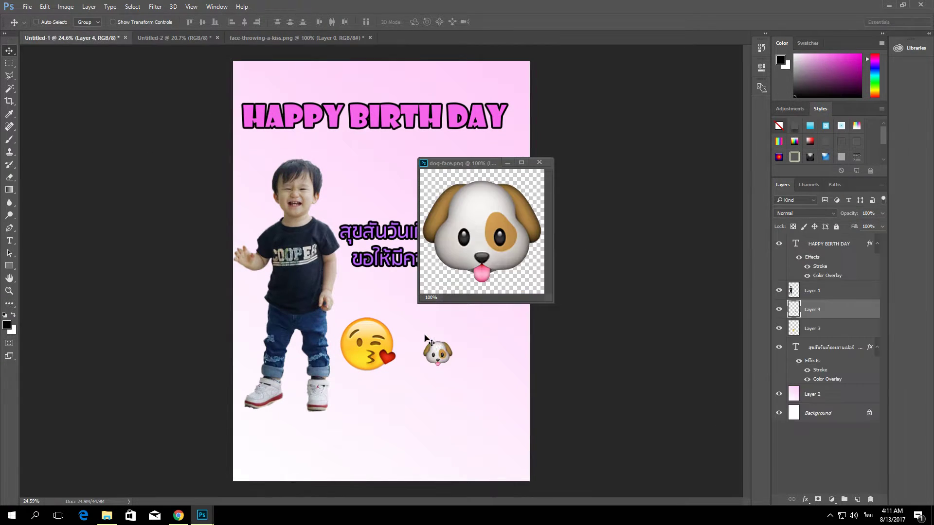
Step: Close dog-face.png without saving, enlarge the dog face on the card to about 196%, and place it directly beside the kissing emoji
click(539, 162)
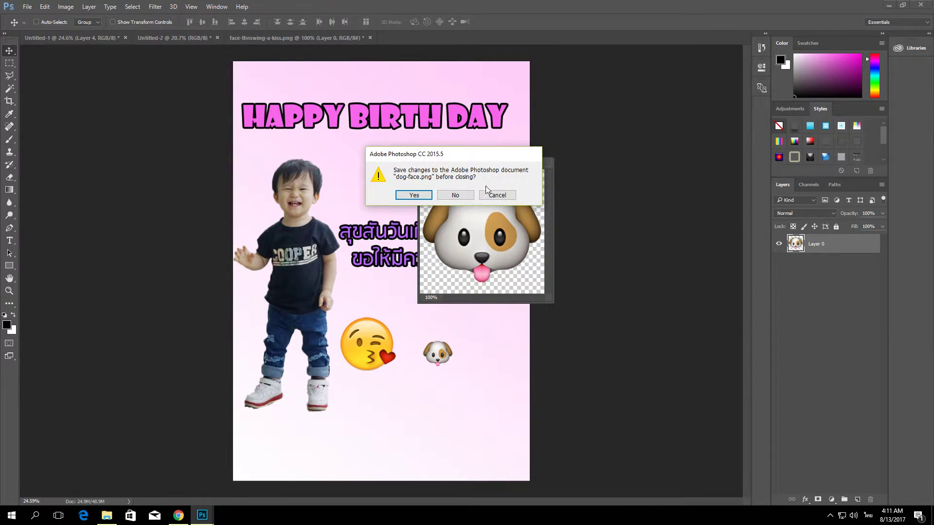
click(454, 194)
drag(462, 307, 448, 298)
key(ctrl+t)
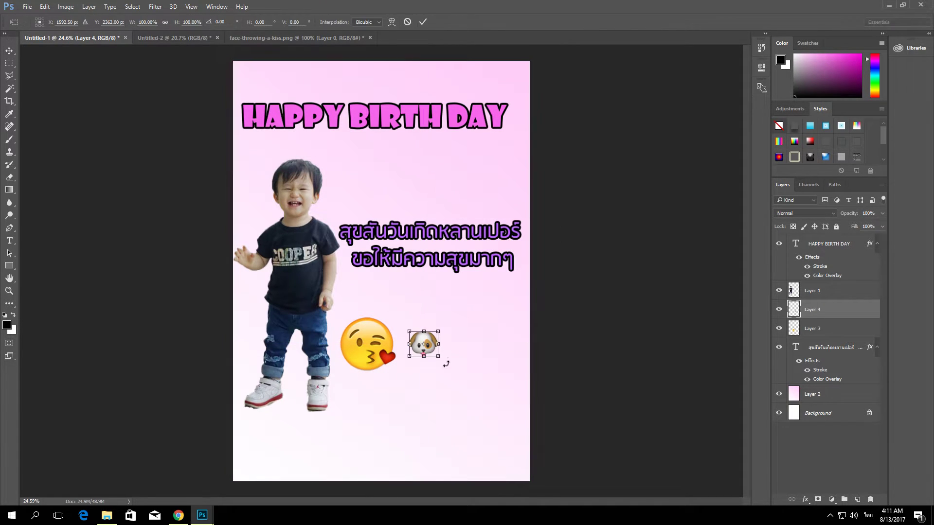
drag(439, 359, 466, 380)
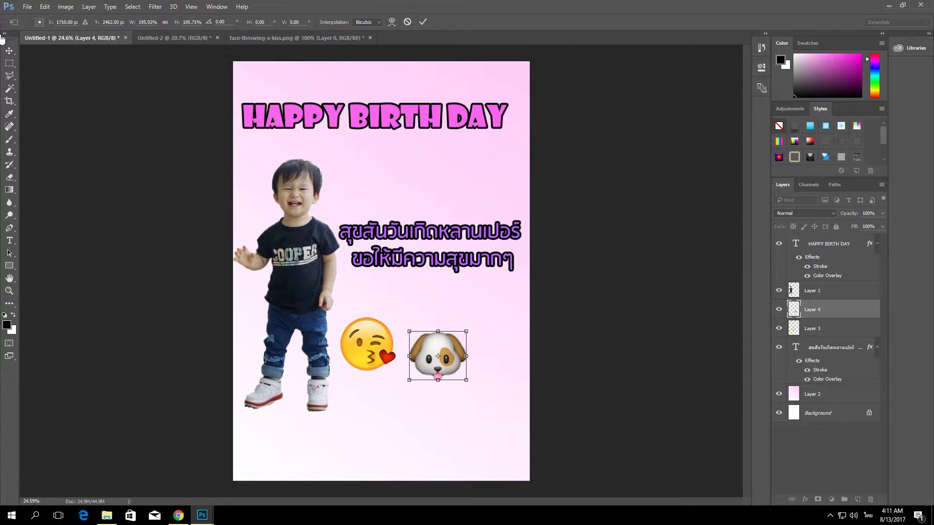
click(4, 53)
key(Return)
drag(389, 233, 382, 222)
Step: Open the image hi.png from the birthday card folder and float it in its own window over the card
click(22, 10)
click(39, 24)
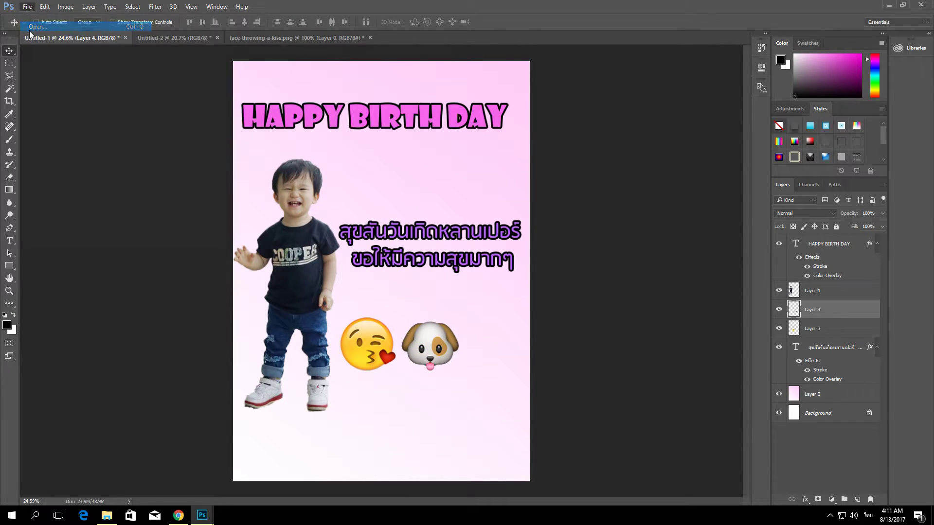
click(283, 70)
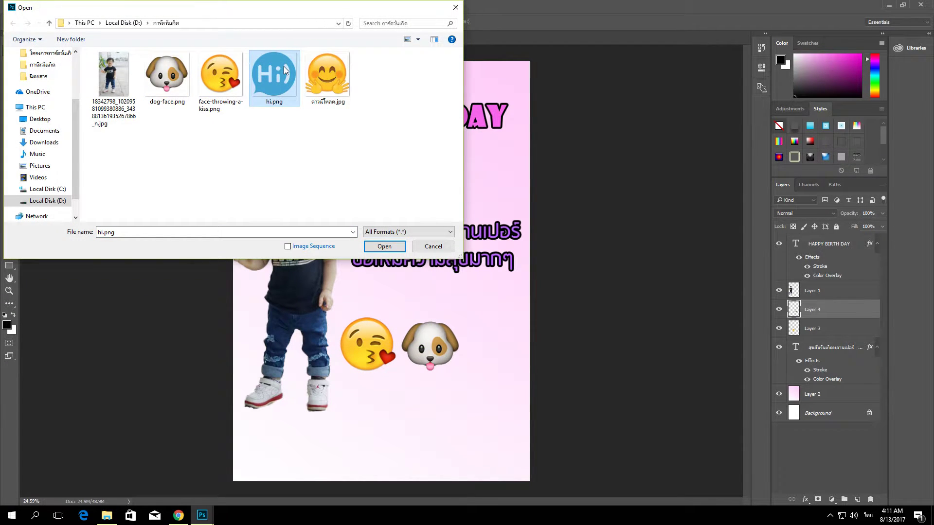
double_click(284, 70)
drag(397, 42, 418, 92)
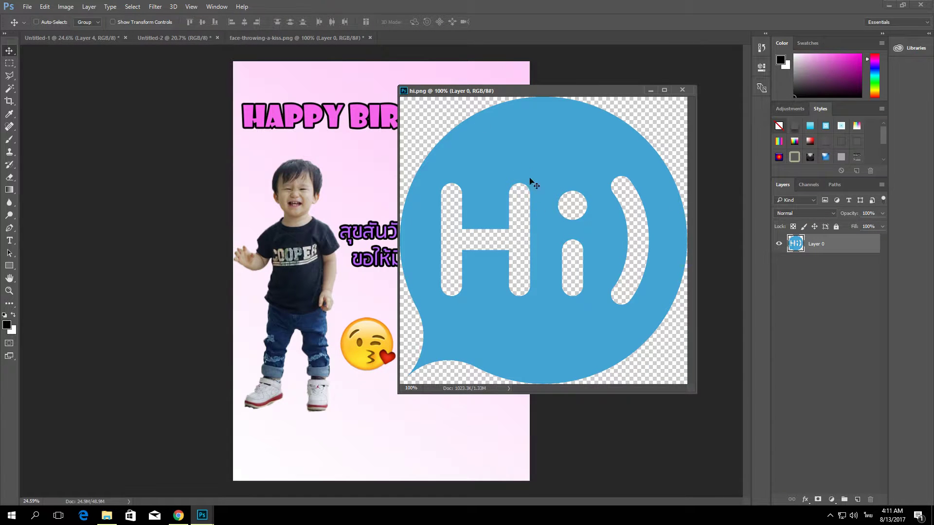
Step: Copy the blue Hi) speech bubble onto the card, close hi.png, and shrink the bubble to fit beside the boy's head
drag(513, 182, 393, 162)
click(680, 90)
key(ctrl+t)
drag(401, 128, 388, 151)
click(9, 50)
key(Return)
Step: Open ดาวน์โหลด.jpg, convert its background into the normal layer Layer 0, and delete the white area around the hugging emoji with the Magic Wand
click(24, 7)
click(38, 29)
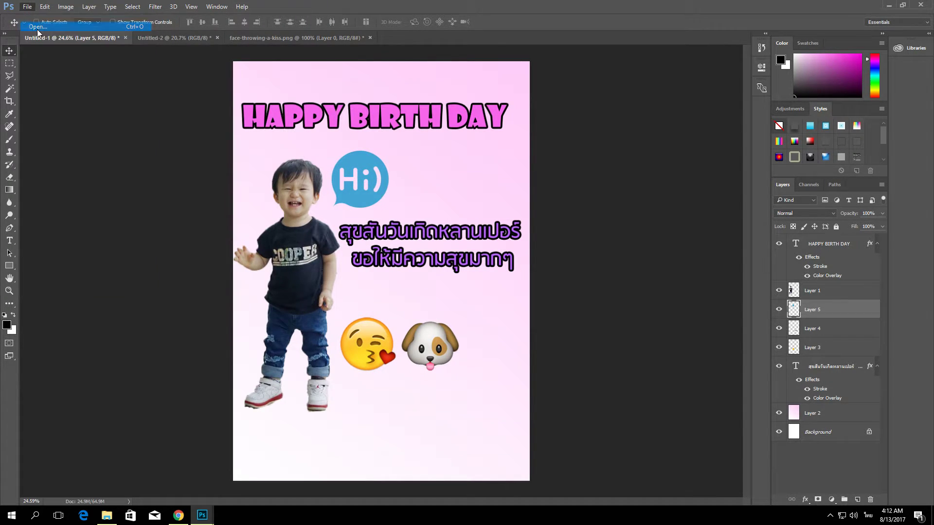
double_click(319, 69)
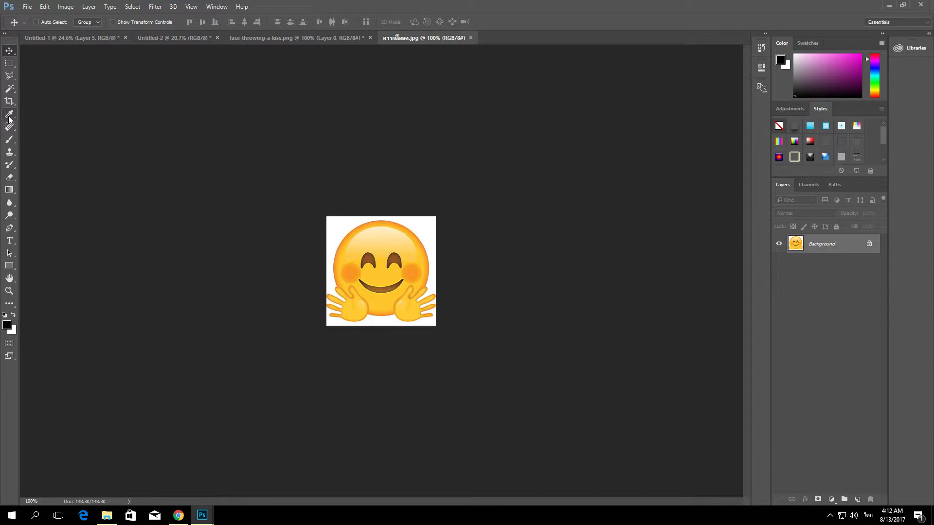
click(10, 88)
click(414, 226)
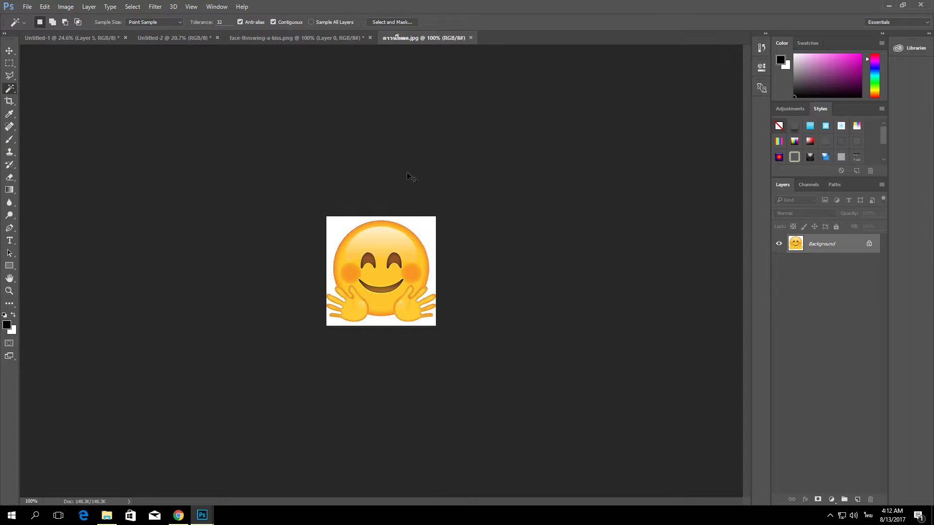
double_click(842, 253)
key(Return)
key(Delete)
Step: Copy the hugging emoji onto the card to the right of the dog face, adjust its size, and close its source image without saving
drag(402, 39, 485, 238)
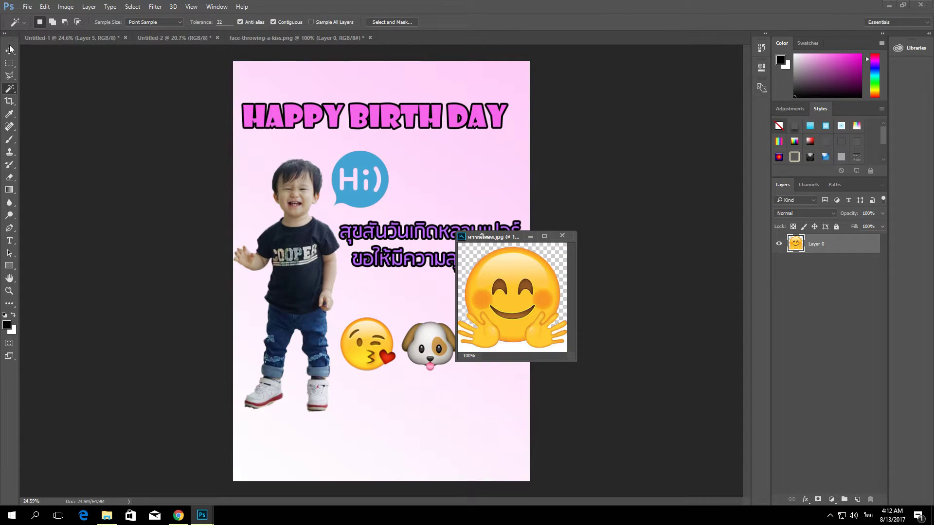
click(10, 51)
drag(514, 314, 511, 374)
click(558, 239)
click(463, 196)
key(ctrl+t)
click(9, 50)
key(Return)
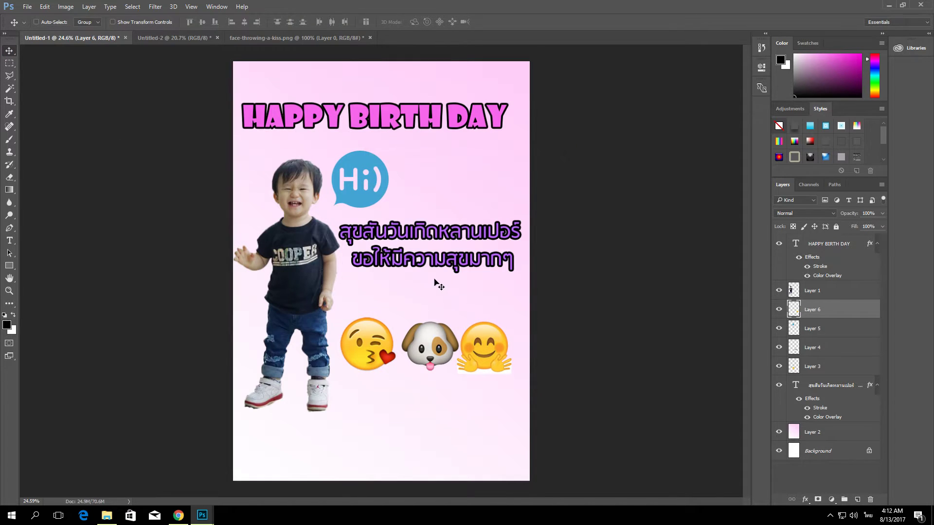
Step: Delete the leftover white strip beneath the hugging emoji's hands with the Magic Wand and clear the selection
scroll(503, 298, up, 2)
scroll(465, 414, up, 2)
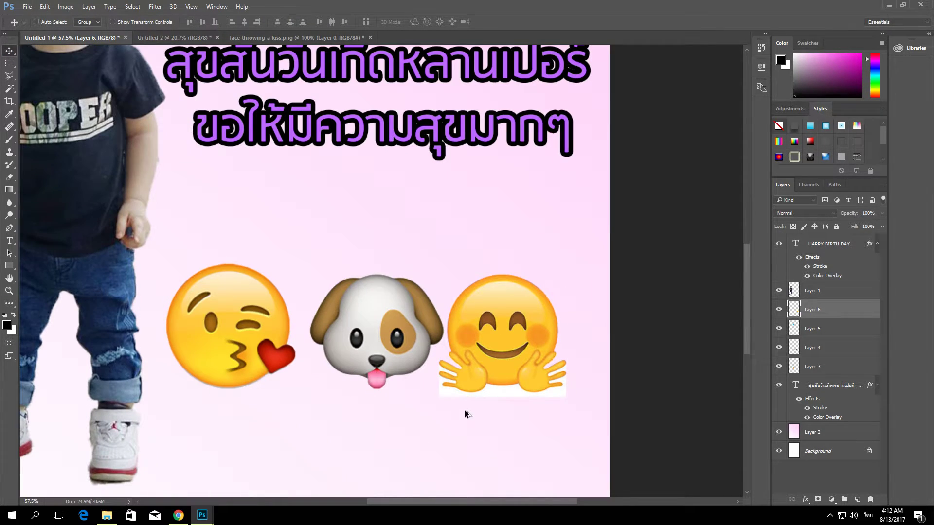
click(10, 88)
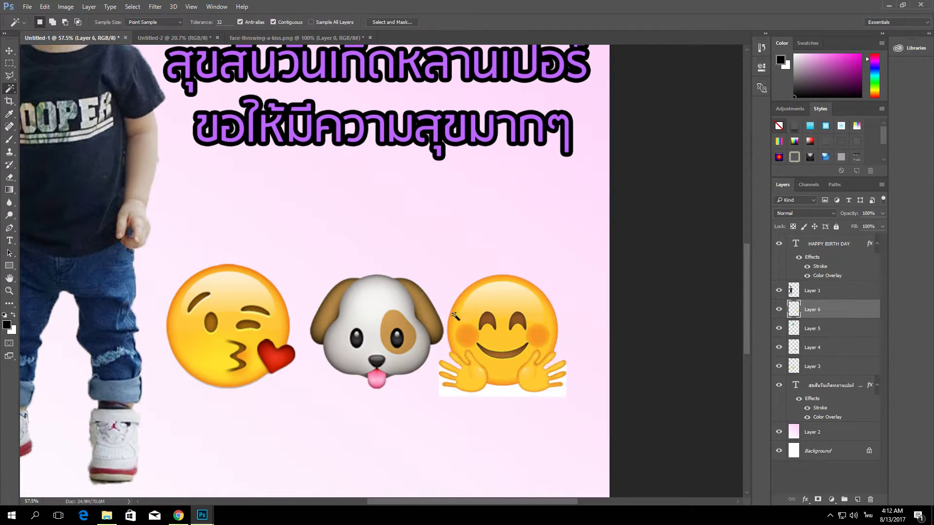
scroll(481, 333, up, 2)
click(520, 414)
key(Delete)
key(ctrl+d)
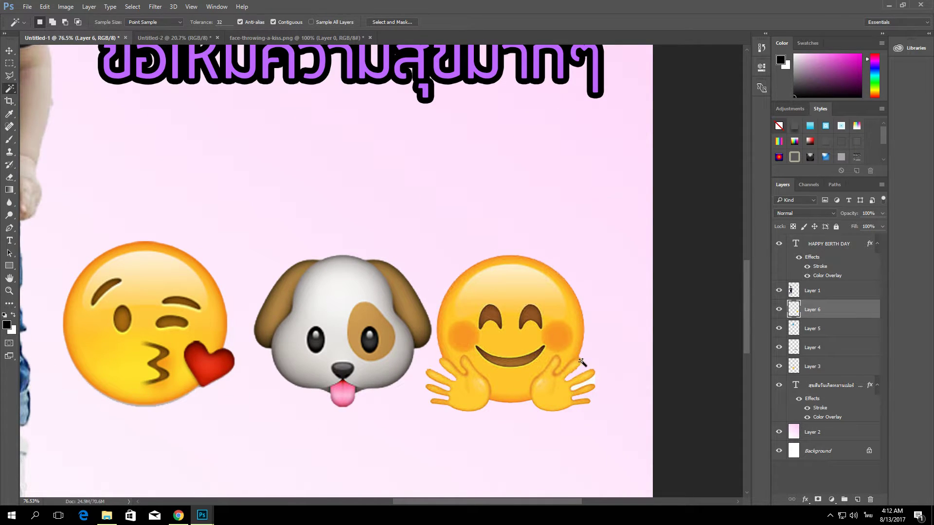
key(ctrl+0)
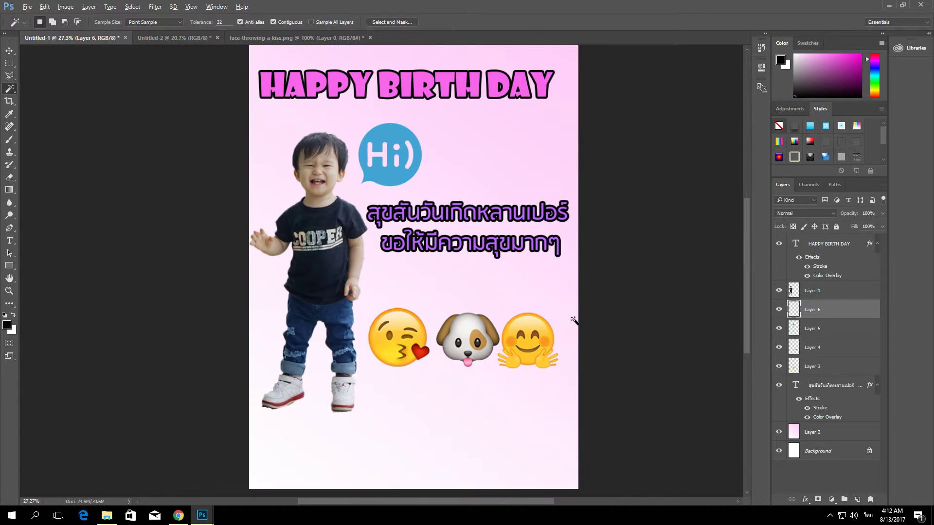
scroll(196, 213, down, 1)
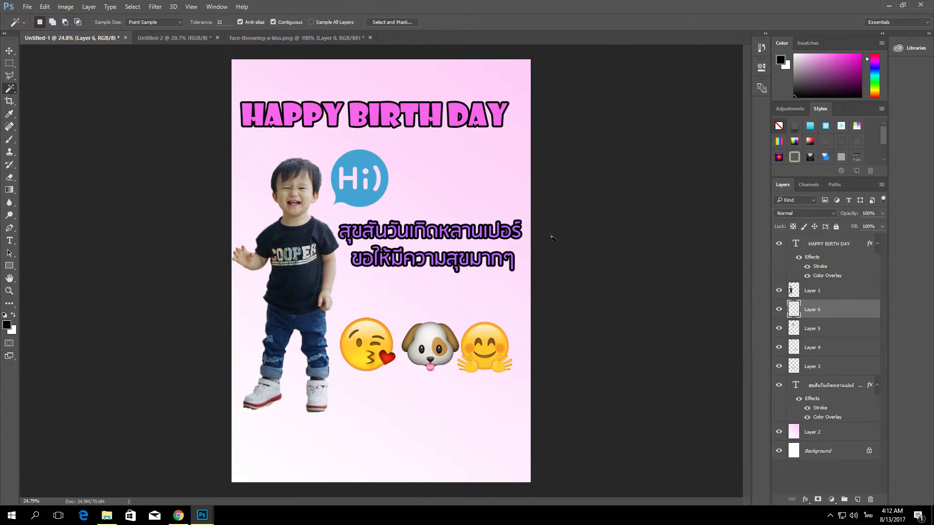
scroll(399, 322, down, 1)
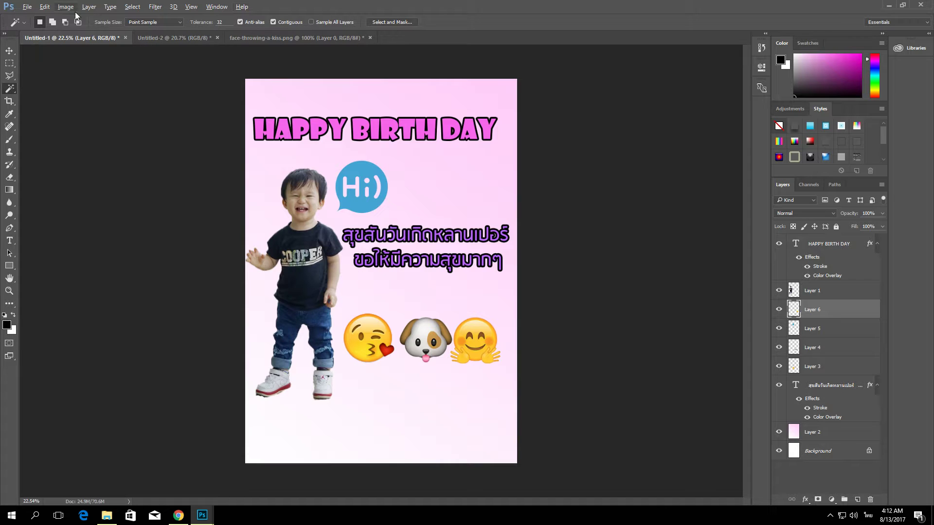
click(27, 7)
mouse_move(45, 7)
click(452, 5)
Step: Start saving the card under a new name and choose the folder การ์ดวันเกิด on Local Disk (D:) as the destination
click(24, 6)
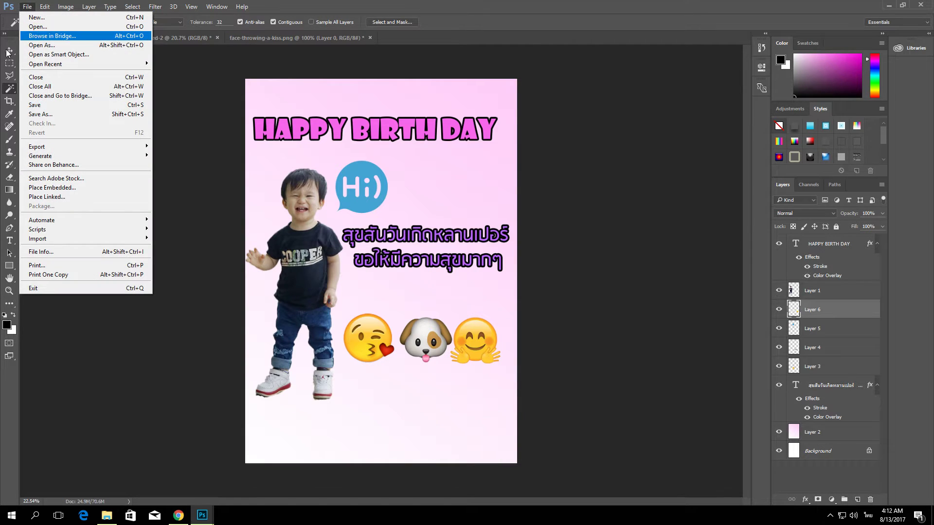
click(45, 114)
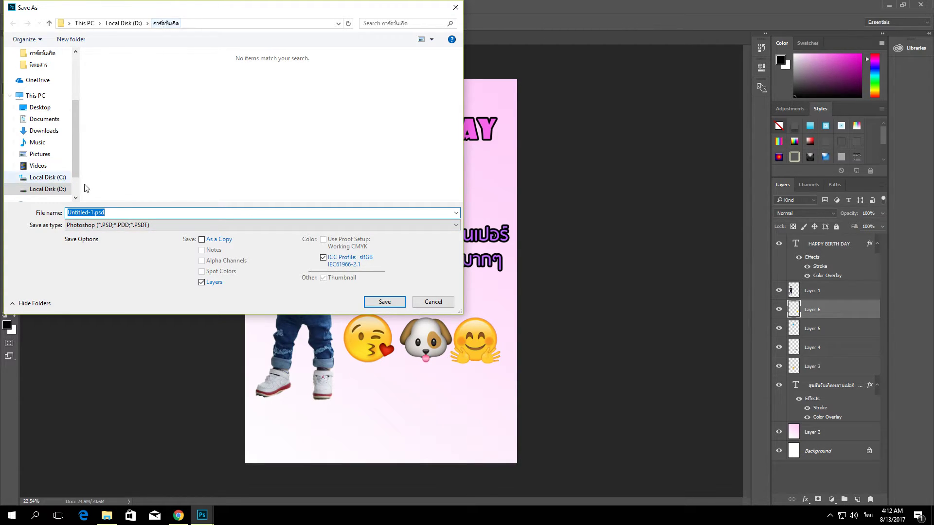
click(122, 23)
scroll(122, 159, down, 3)
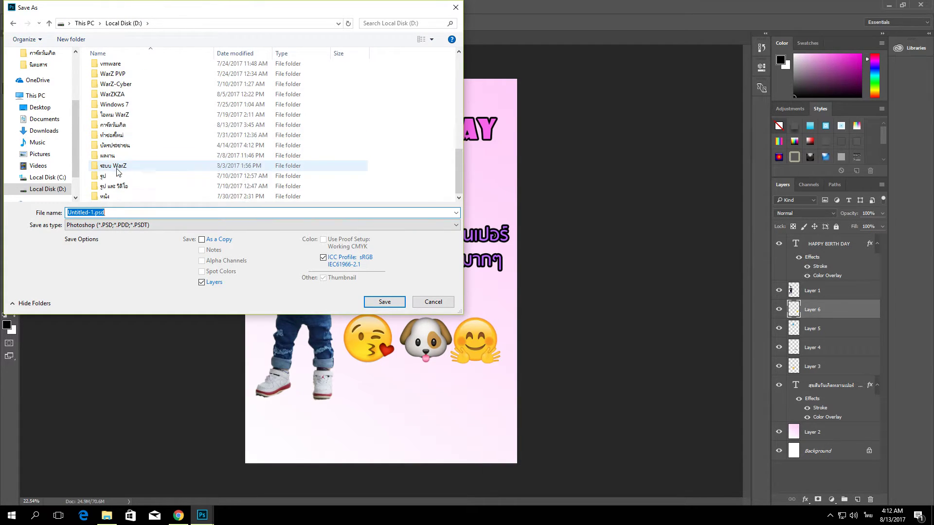
click(134, 127)
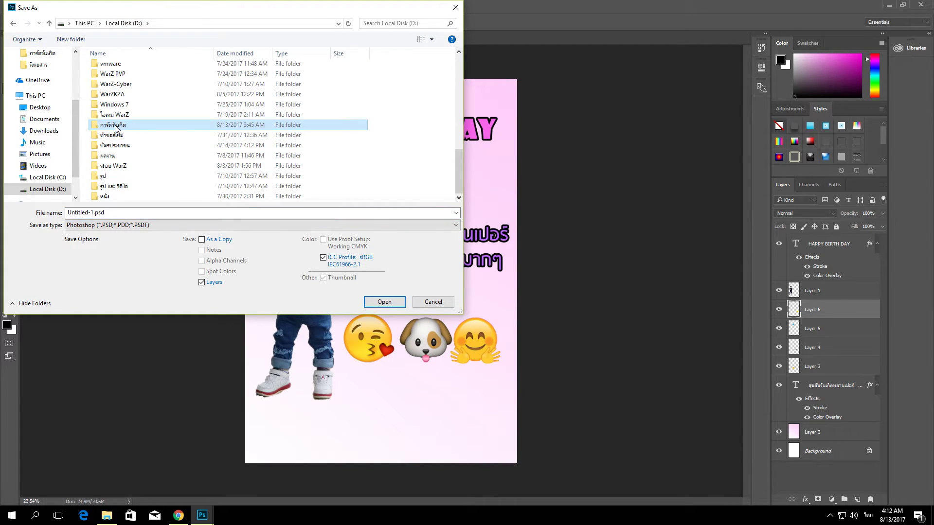
double_click(134, 127)
Step: Save the card as a JPEG named การ์ดวันเกิด, with the image quality raised to the maximum
text(การ์ด)
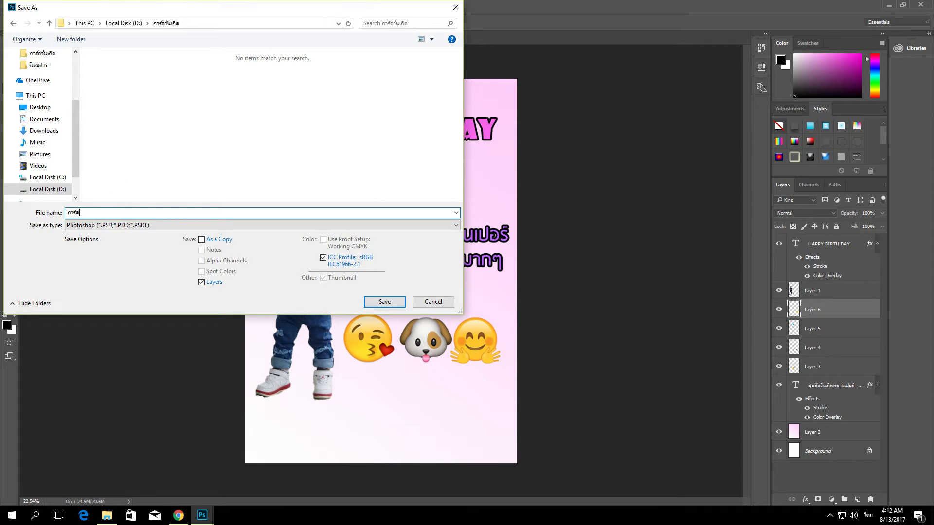
text(วันเกิด)
click(146, 225)
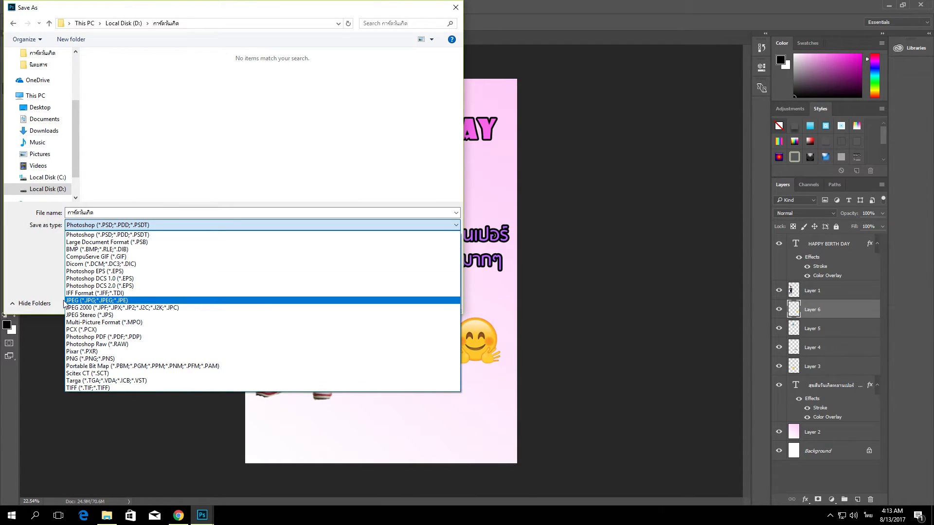
click(76, 301)
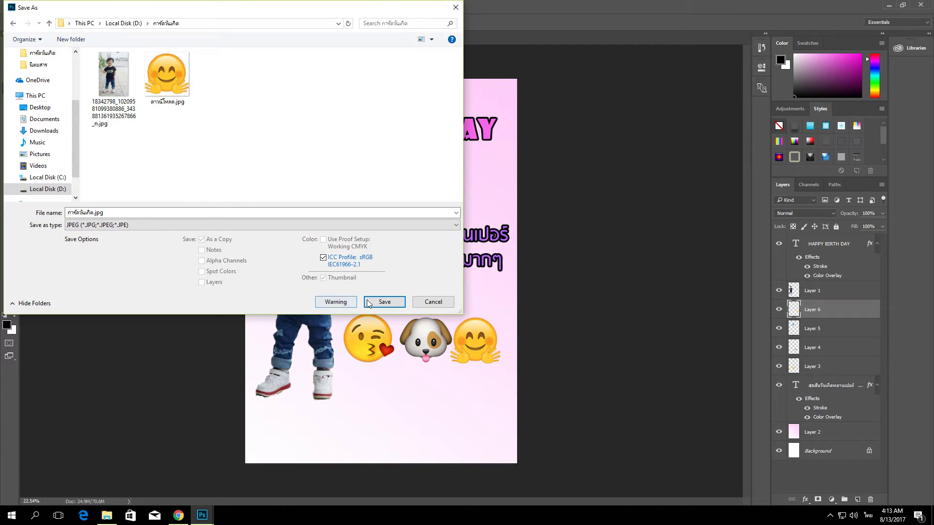
click(383, 302)
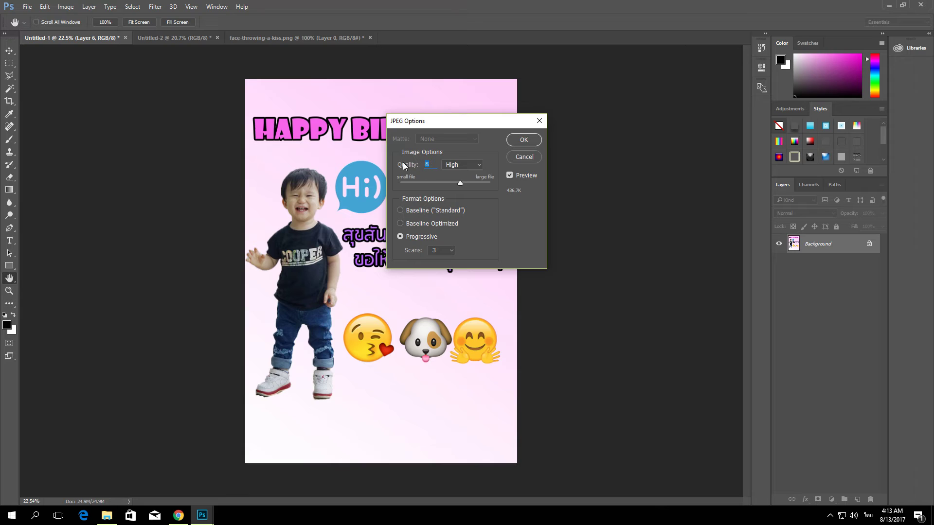
drag(461, 183, 519, 184)
click(524, 140)
Step: Switch to File Explorer and view the saved การ์ดวันเกิด.jpg from the การ์ดวันเกิด folder on drive D
key(alt+Tab)
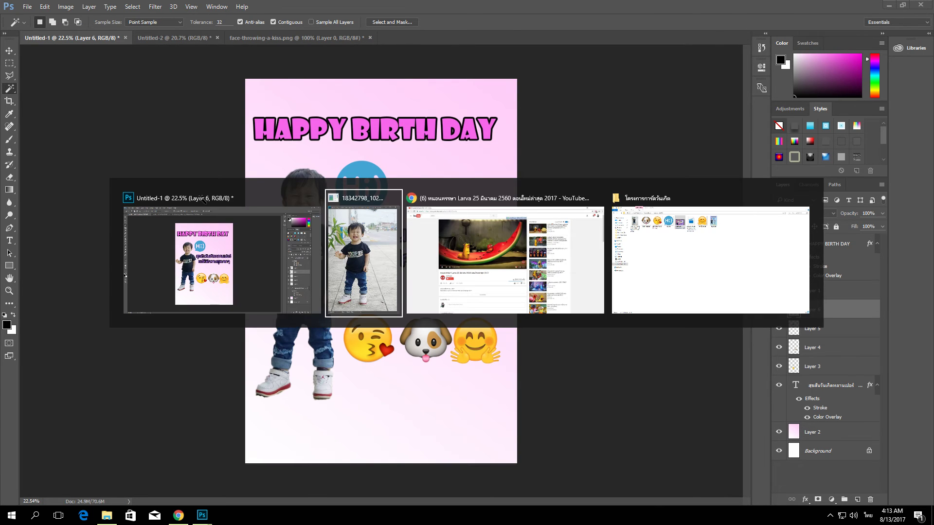
click(718, 287)
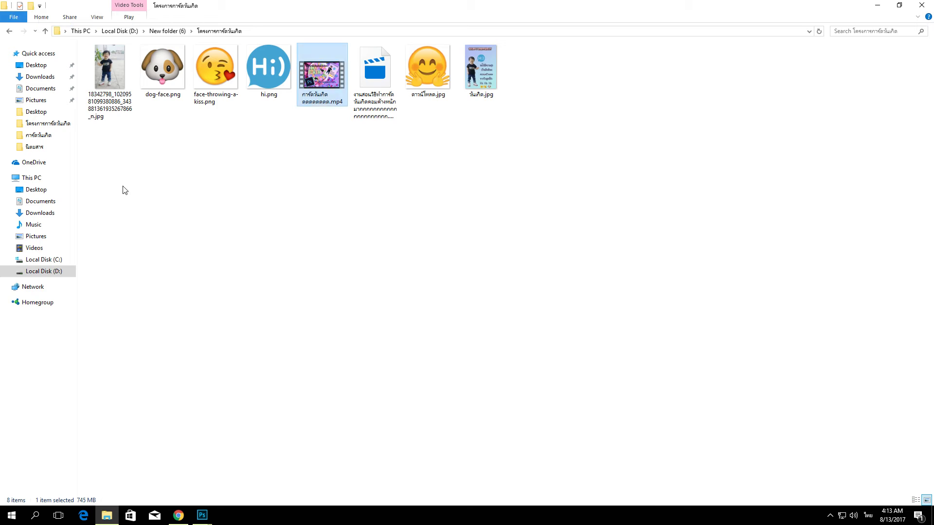
click(44, 271)
scroll(202, 229, down, 4)
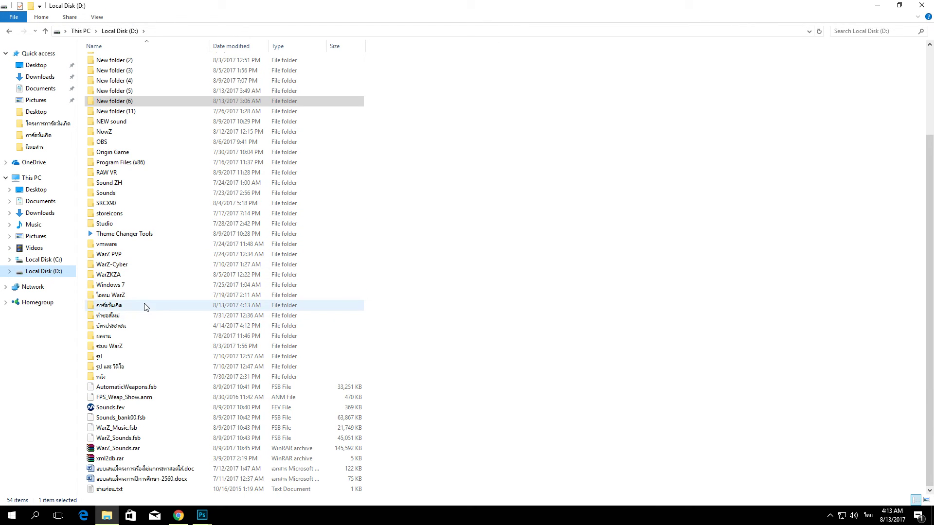
double_click(145, 305)
double_click(331, 79)
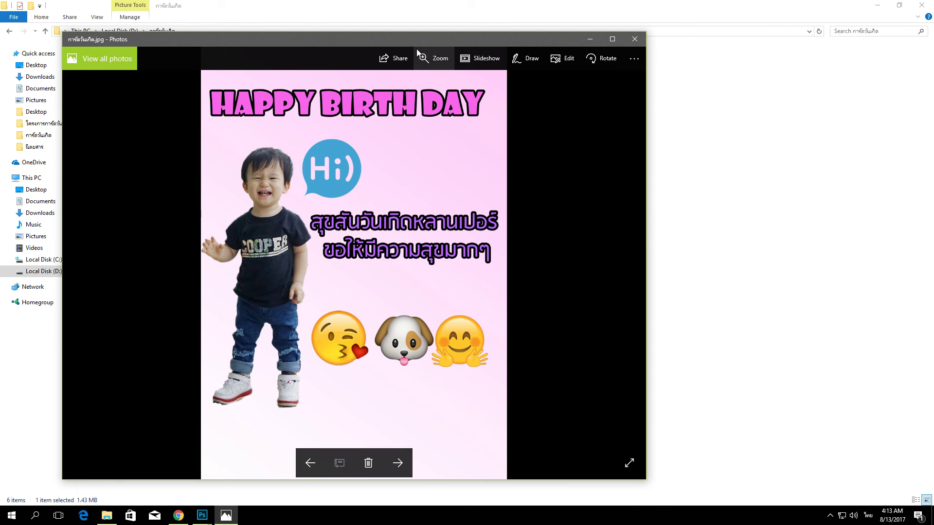
drag(441, 39, 478, 35)
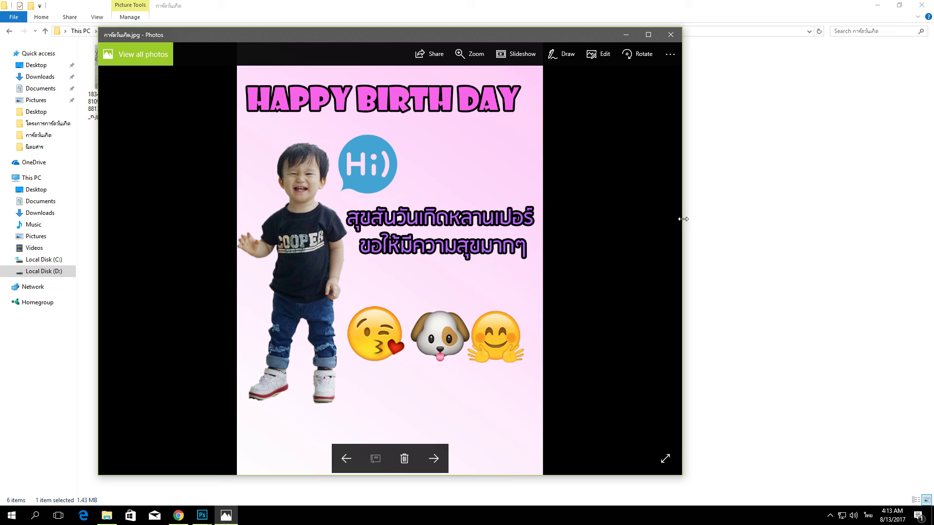